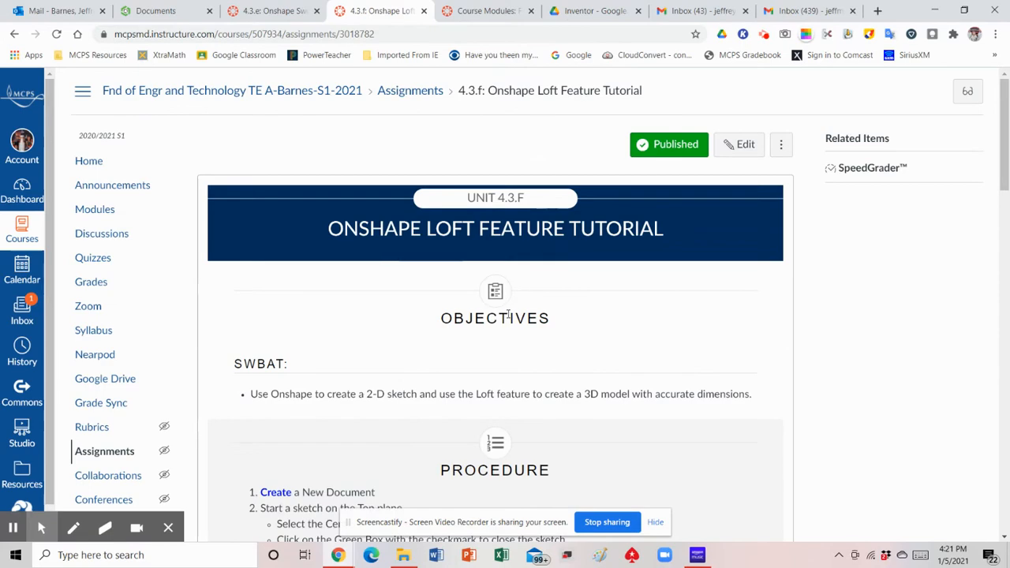
# - Read through the loft feature assignment's procedure down to the media section
pyautogui.scroll(-3, 497, 323)
pyautogui.scroll(-3, 463, 335)
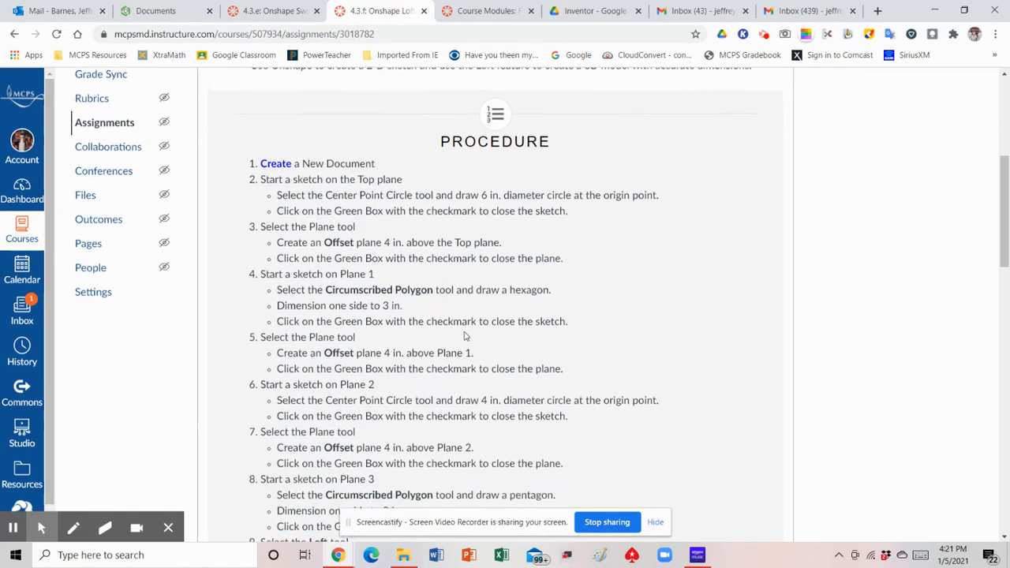
pyautogui.scroll(-2, 476, 320)
pyautogui.scroll(-5, 478, 321)
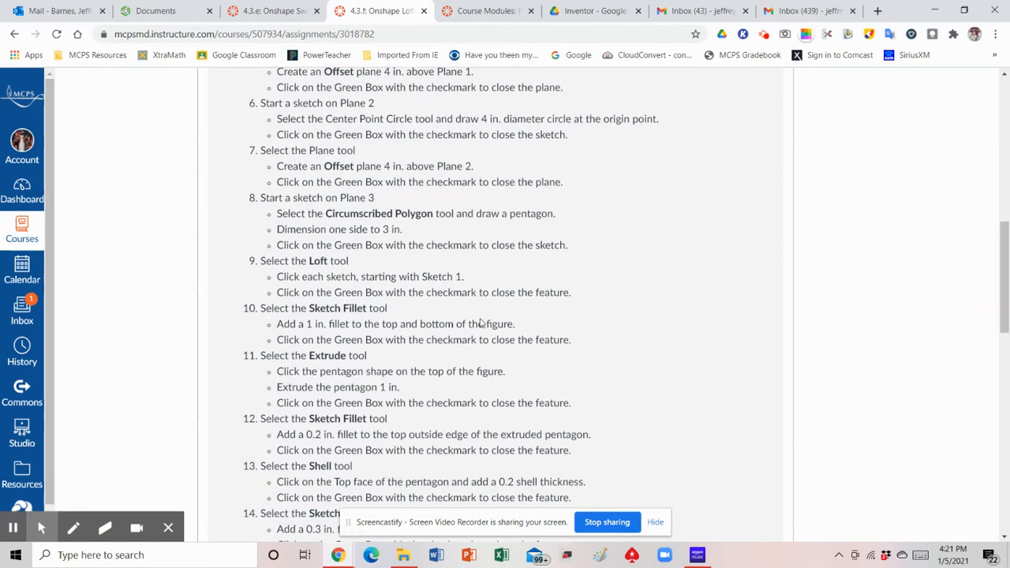
pyautogui.scroll(-1, 549, 313)
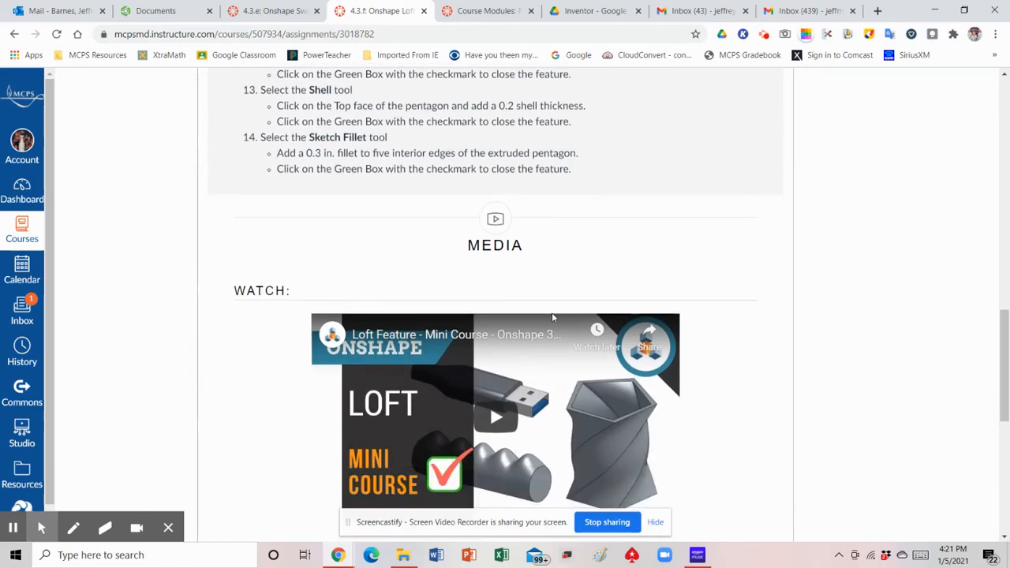
pyautogui.scroll(-1, 592, 300)
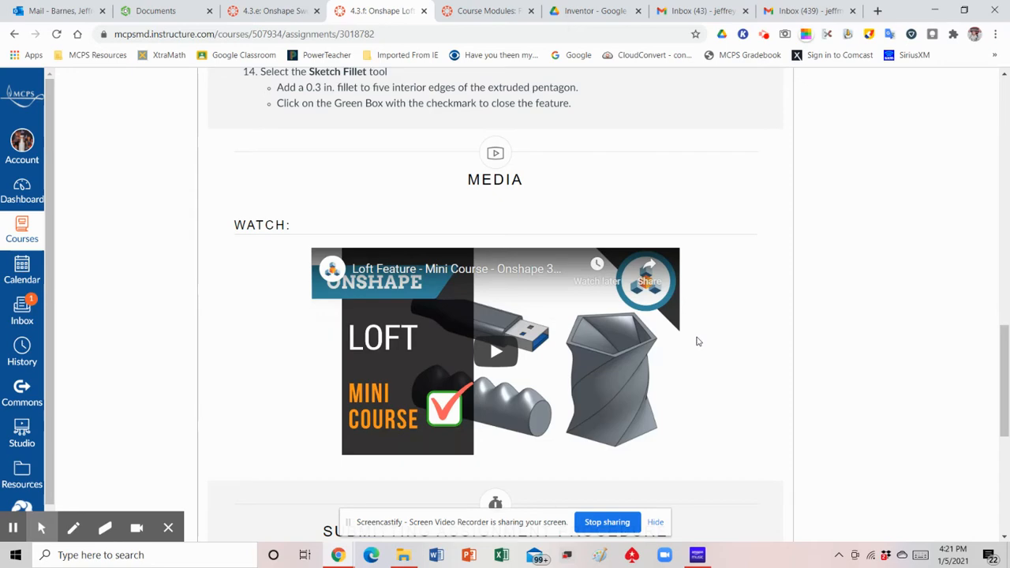
pyautogui.scroll(-1, 697, 342)
pyautogui.scroll(1, 697, 342)
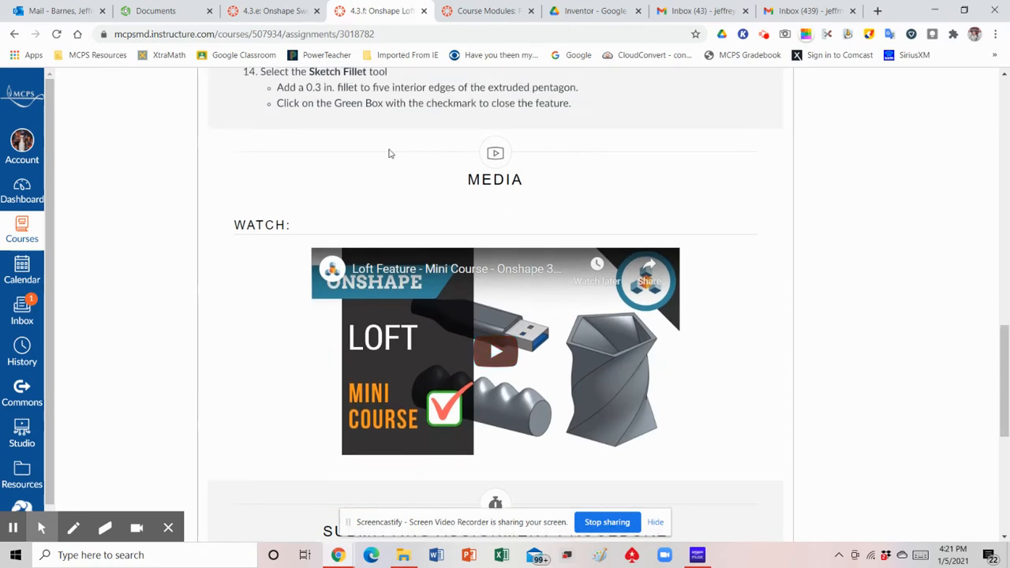
# - Switch to Onshape and create a new document named "Loft_" followed by the student's last name
pyautogui.click(162, 16)
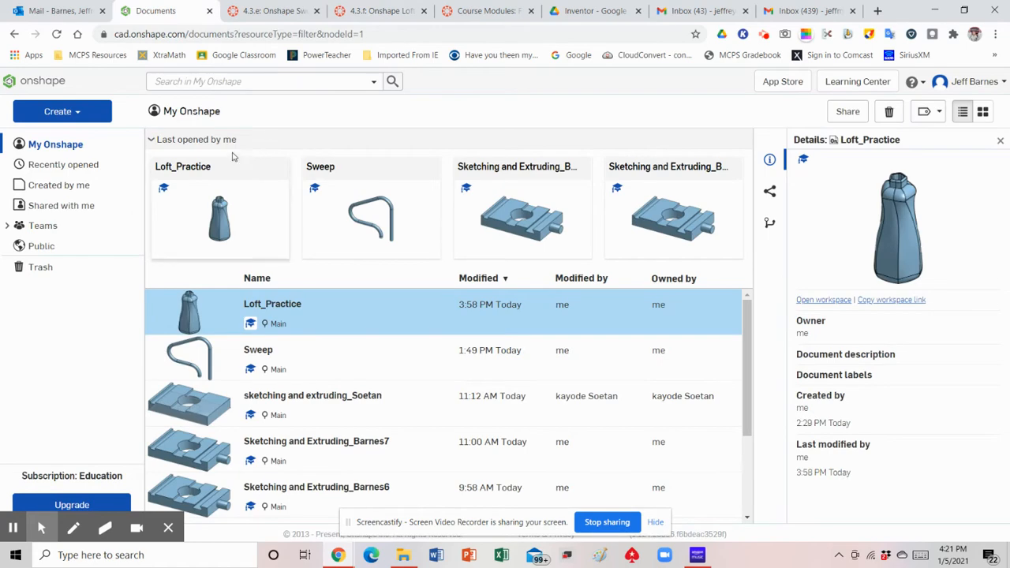
pyautogui.click(56, 114)
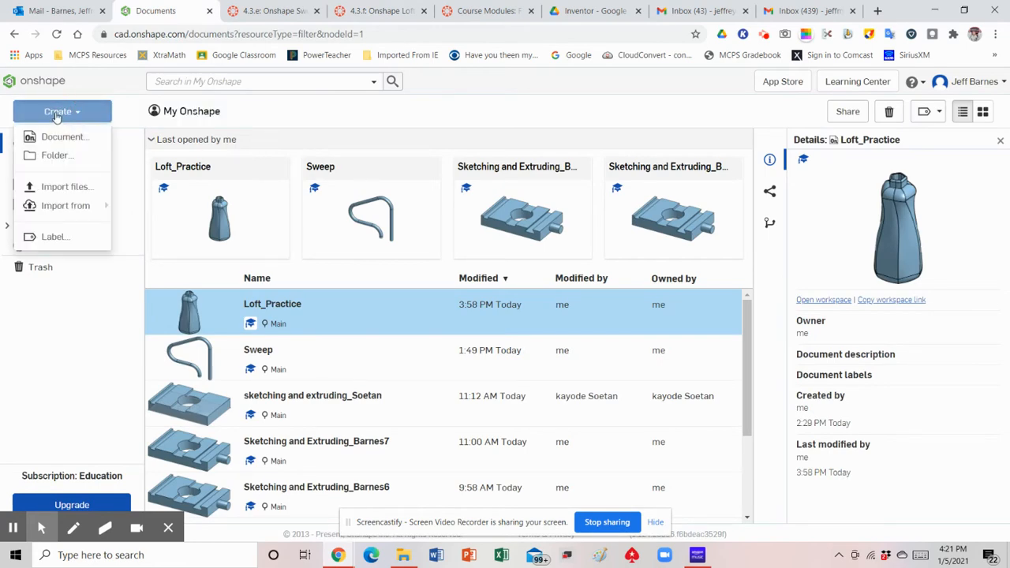
pyautogui.click(50, 136)
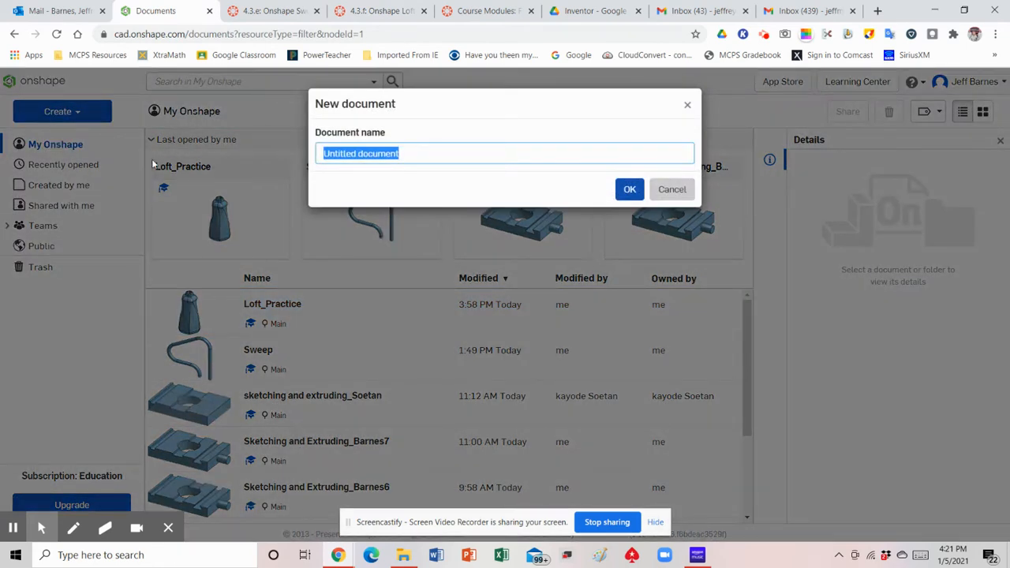
pyautogui.write('Loft_')
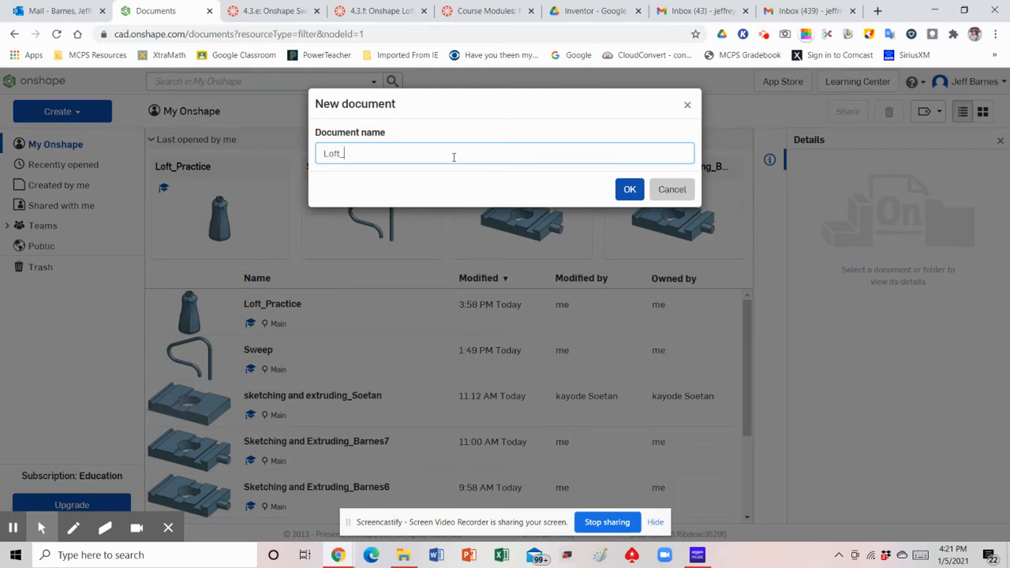
pyautogui.write('Barnes')
pyautogui.click(627, 190)
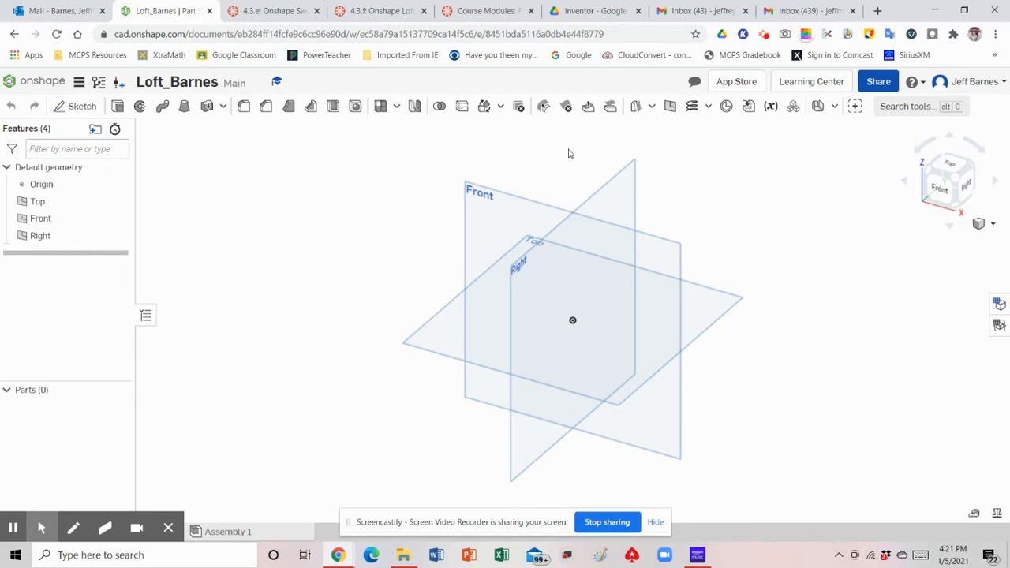
# - Hide the Front and Right planes and start a sketch on the Top plane
pyautogui.click(117, 219)
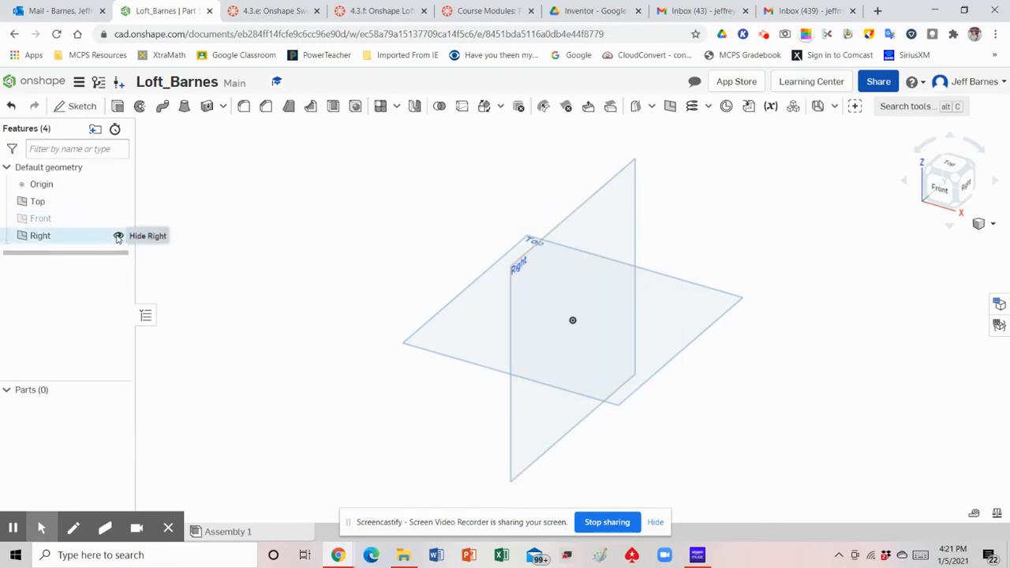
pyautogui.click(117, 237)
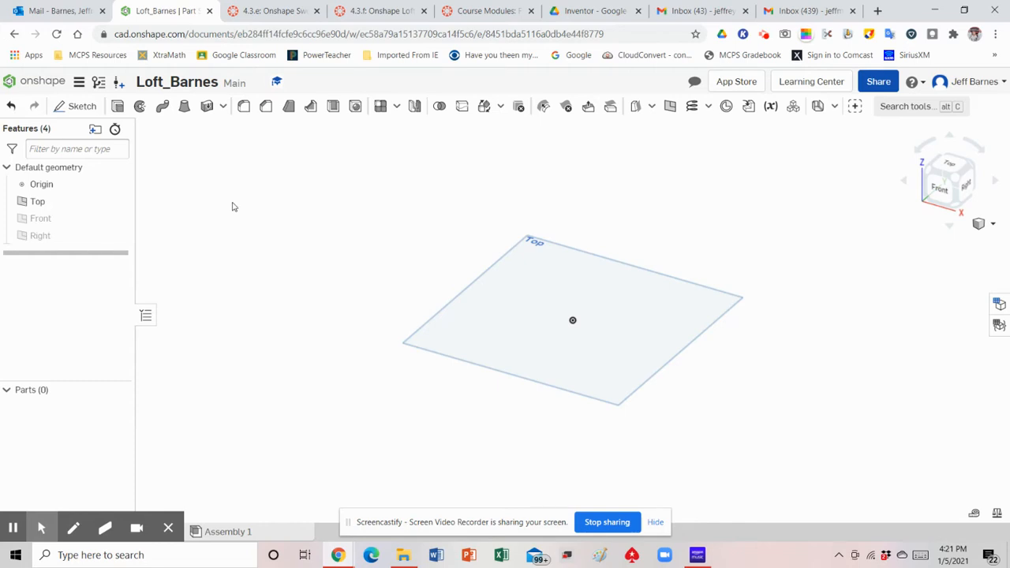
pyautogui.click(82, 107)
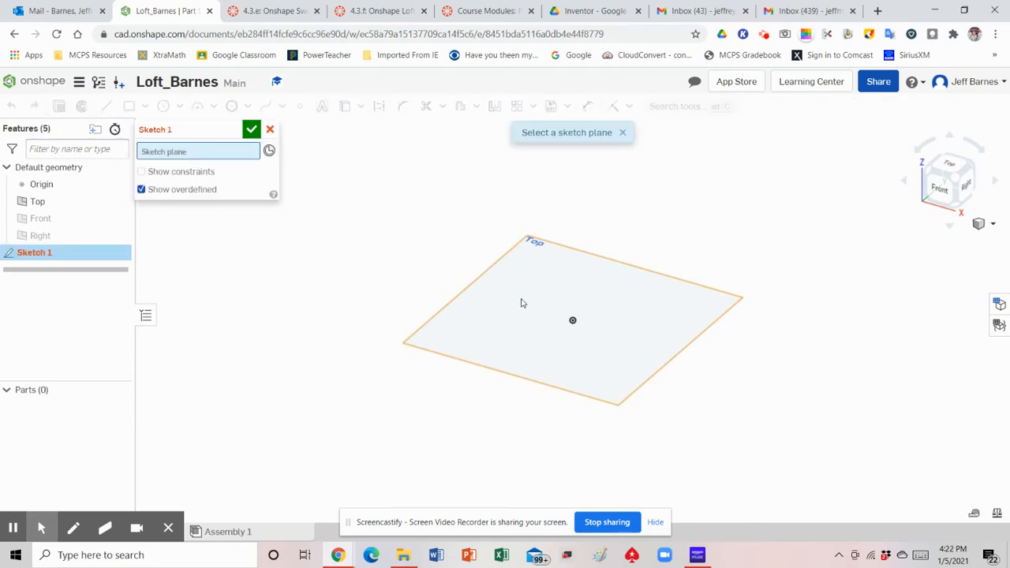
pyautogui.click(486, 326)
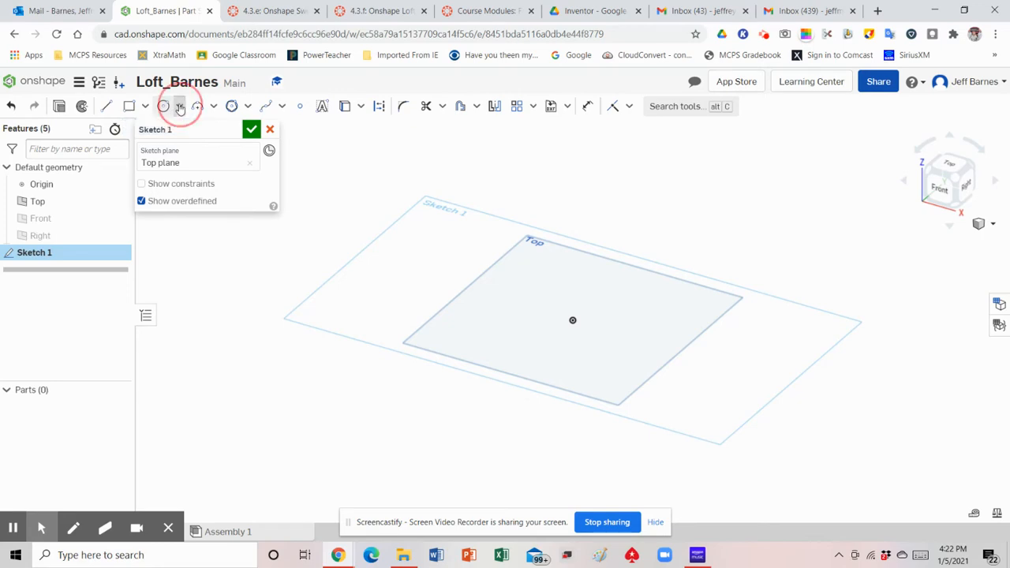
# - Draw a center point circle about 3.6 in in diameter at the origin of the Top plane sketch
pyautogui.click(179, 105)
pyautogui.click(181, 130)
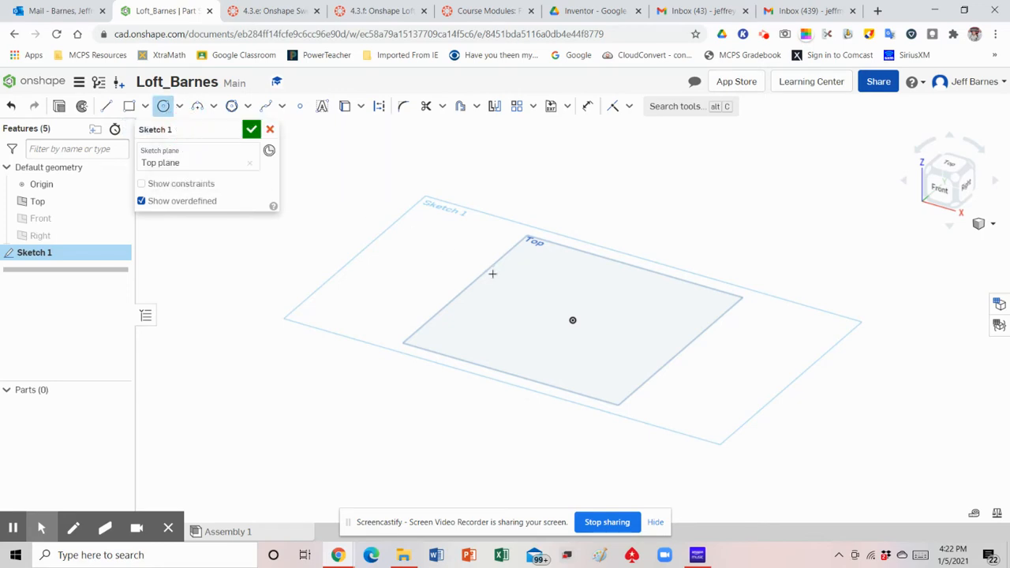
pyautogui.click(949, 163)
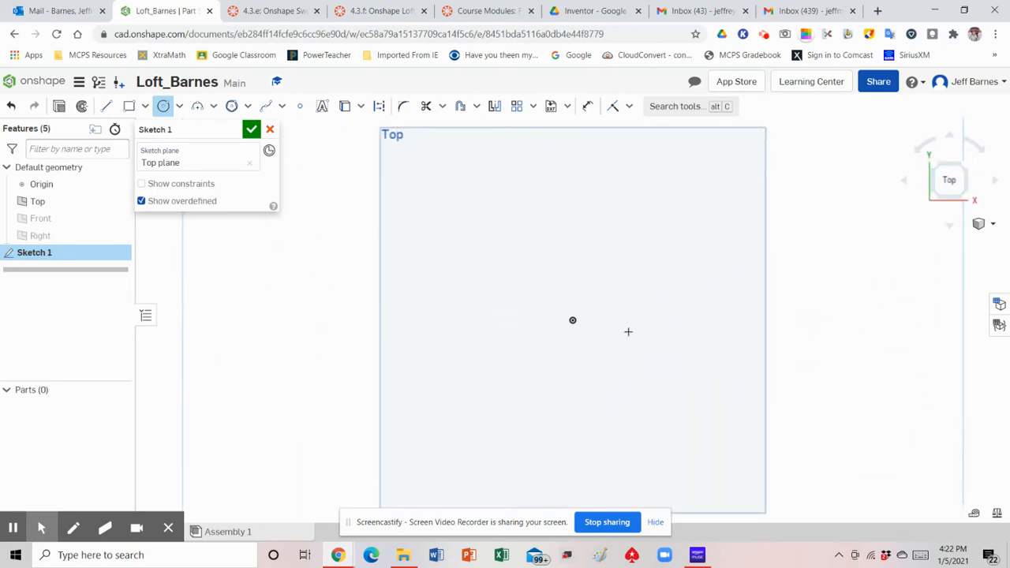
pyautogui.scroll(2, 629, 330)
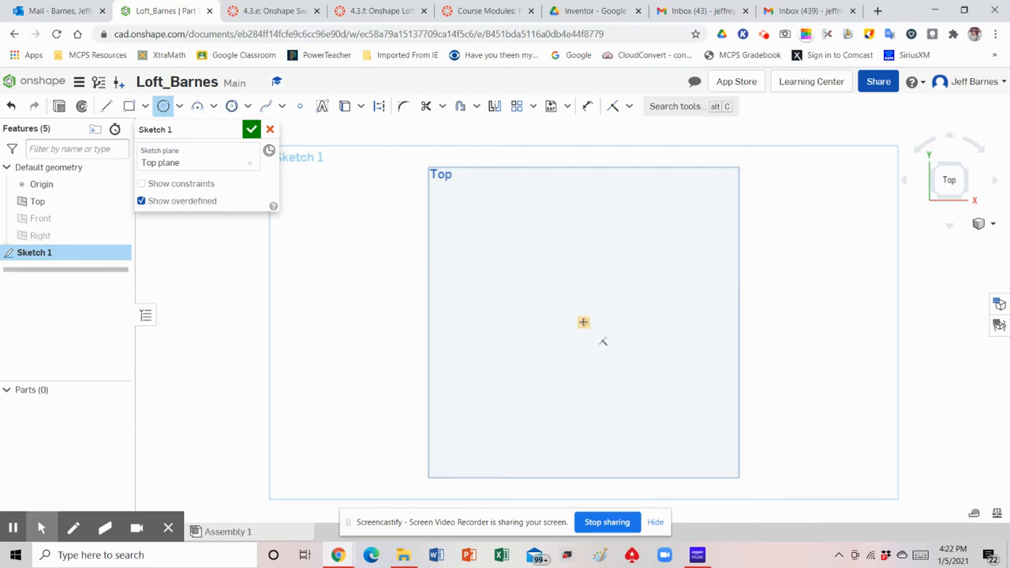
pyautogui.click(585, 321)
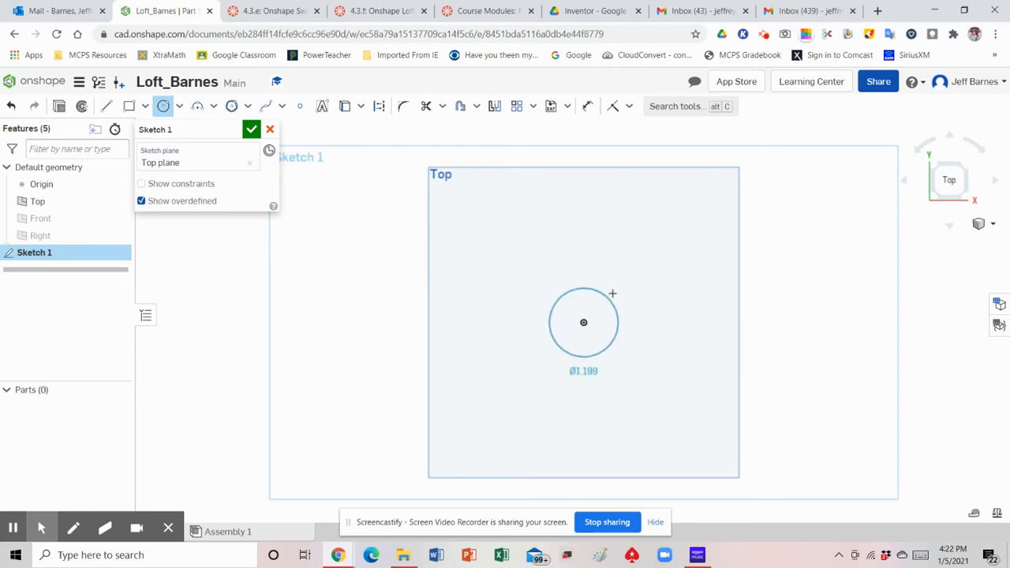
pyautogui.click(654, 261)
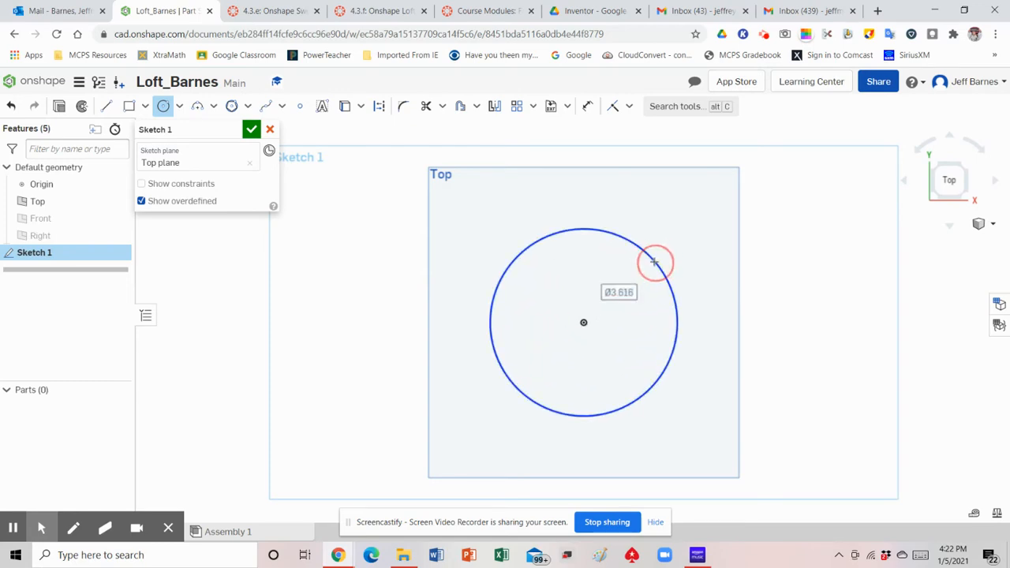
# - Dimension the circle's diameter to 6 in and finish the sketch
pyautogui.click(588, 108)
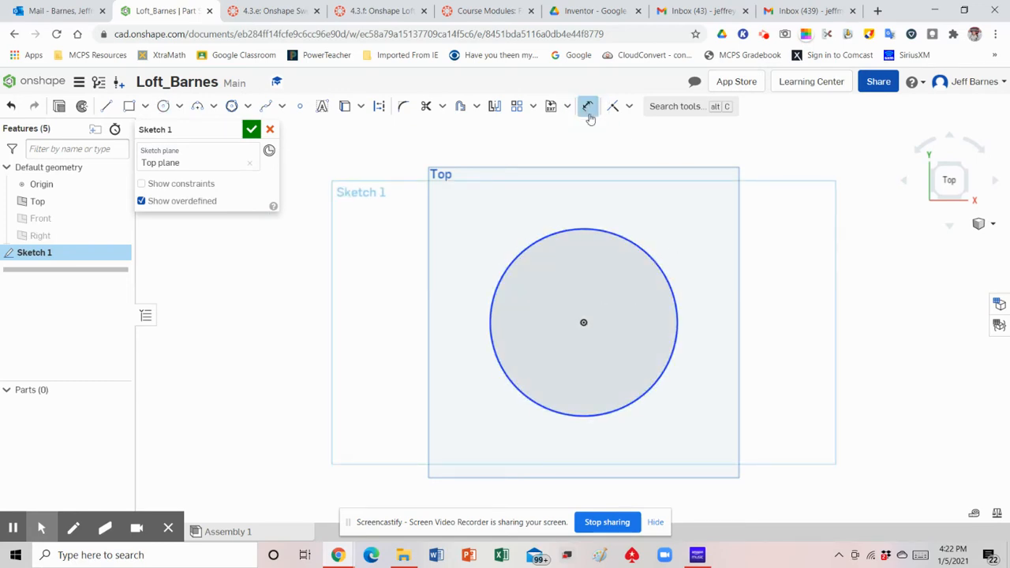
pyautogui.click(638, 247)
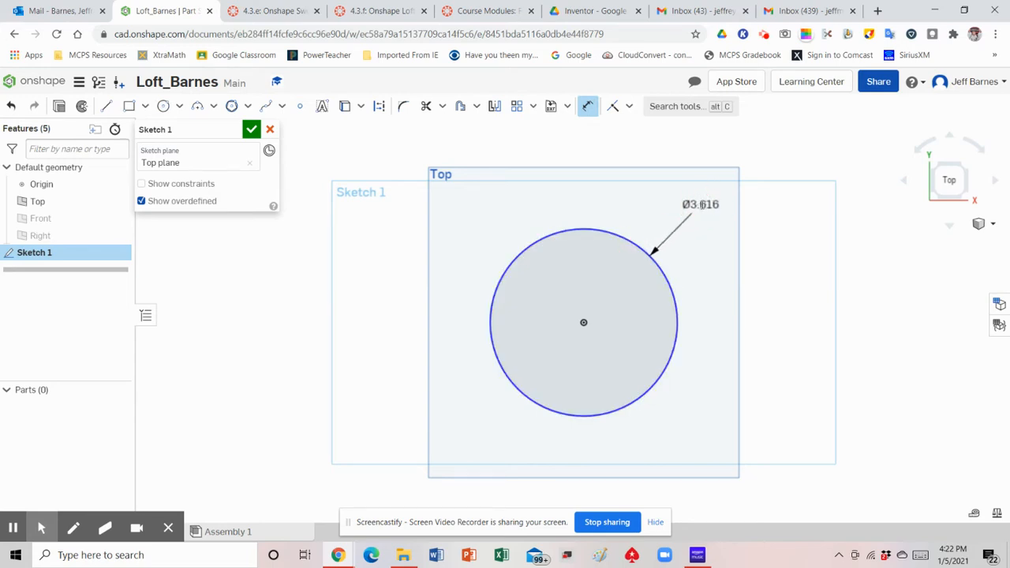
pyautogui.click(702, 204)
pyautogui.write('4')
pyautogui.press('Return')
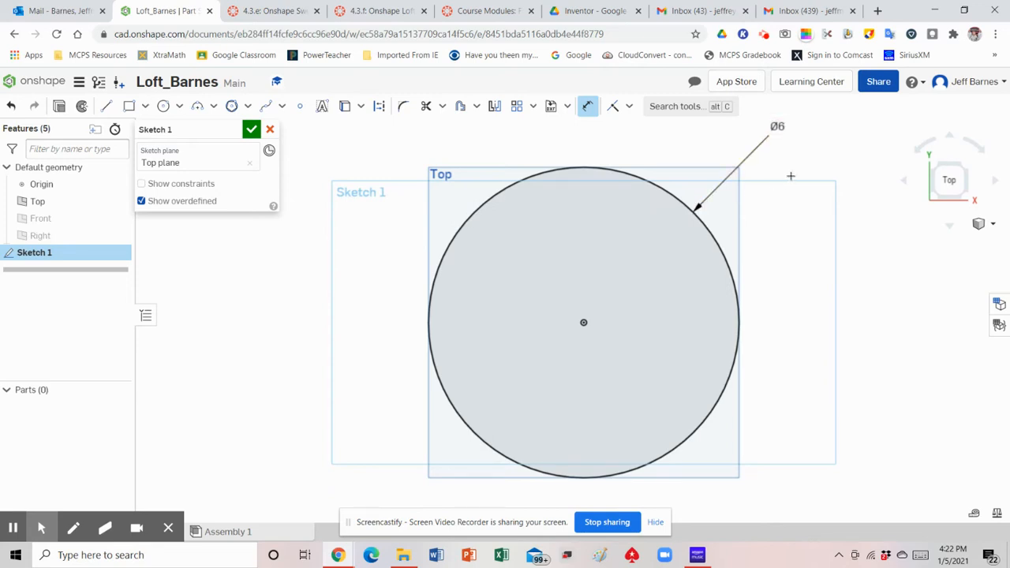
pyautogui.click(250, 131)
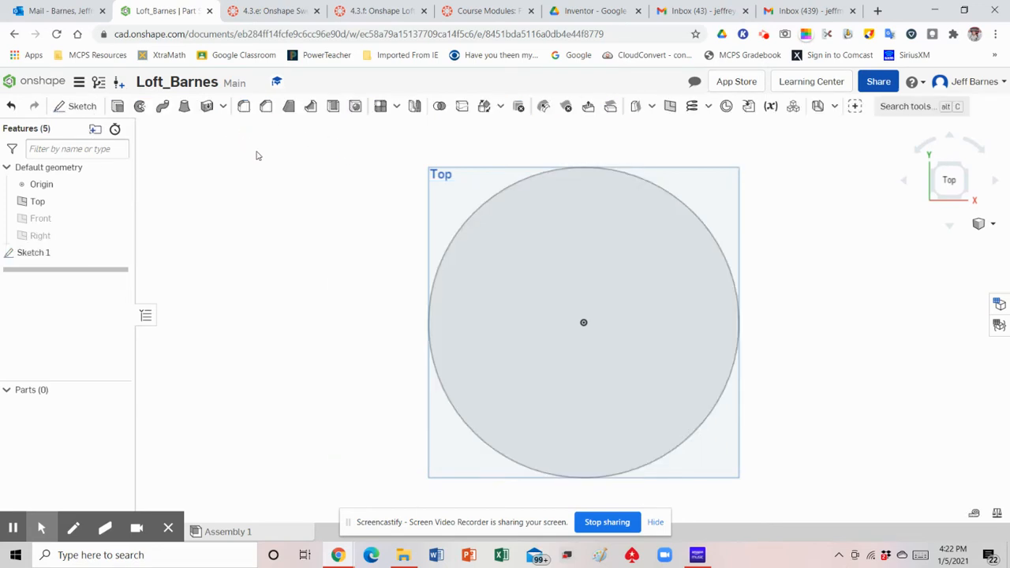
# - Create an offset plane 4 in above the Top plane
pyautogui.click(992, 225)
pyautogui.click(919, 240)
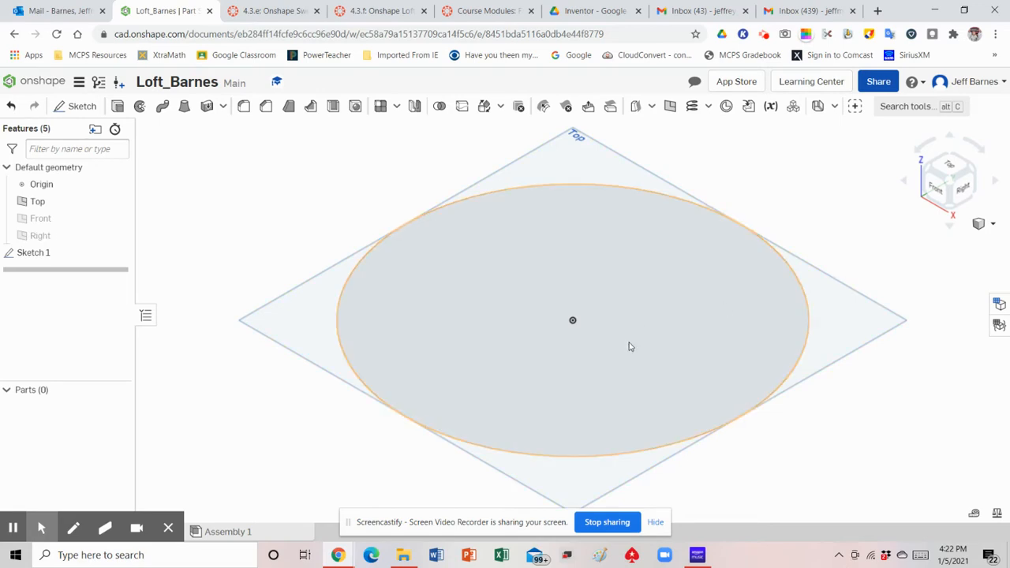
pyautogui.scroll(1, 629, 344)
pyautogui.scroll(-3, 629, 344)
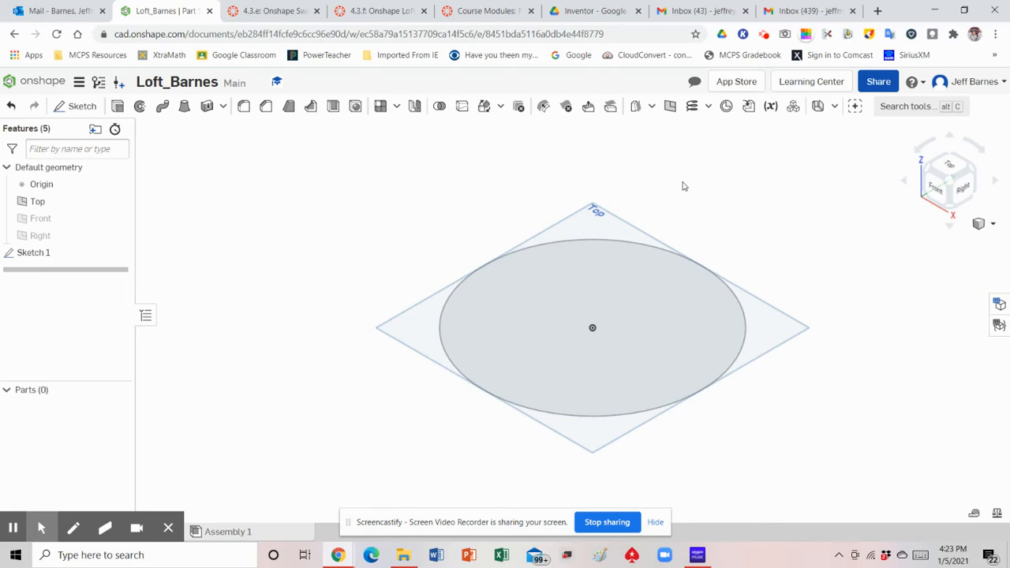
pyautogui.click(669, 108)
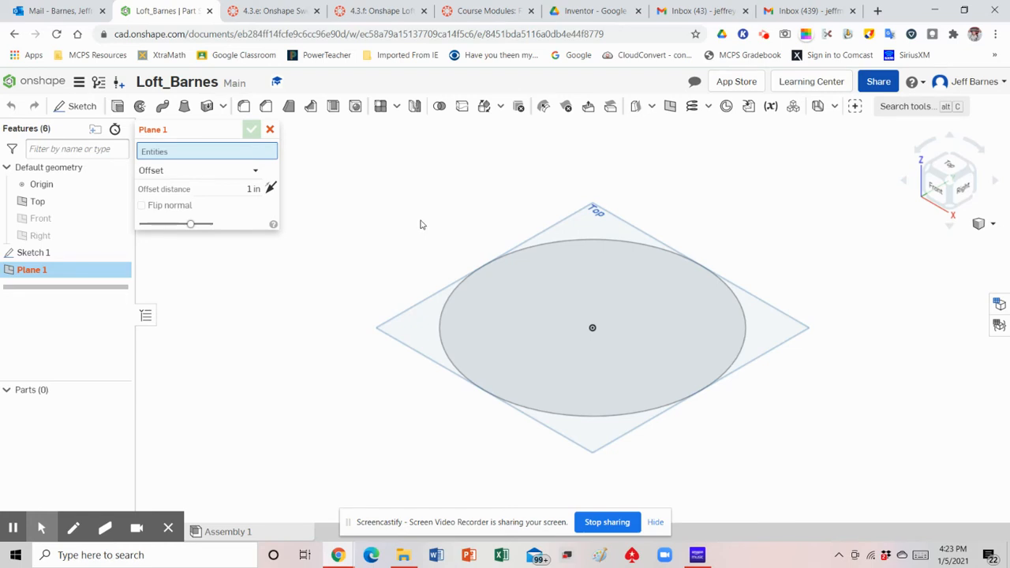
pyautogui.click(416, 348)
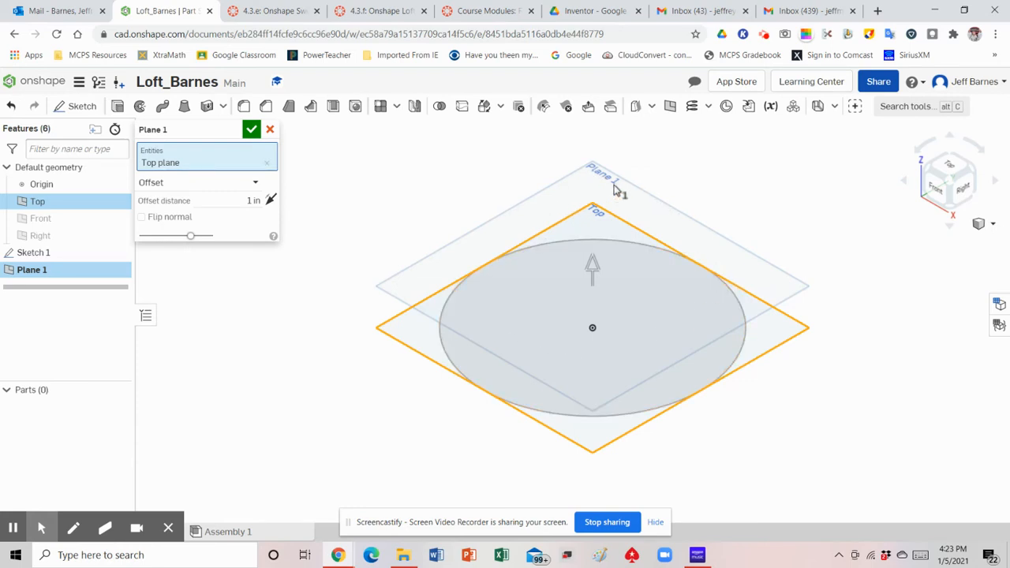
pyautogui.click(939, 194)
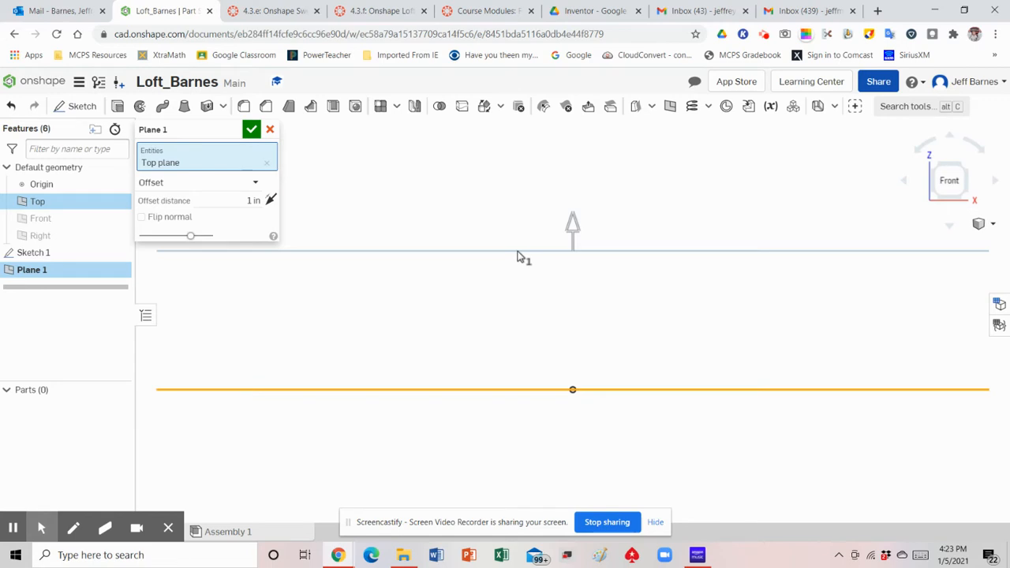
pyautogui.click(980, 225)
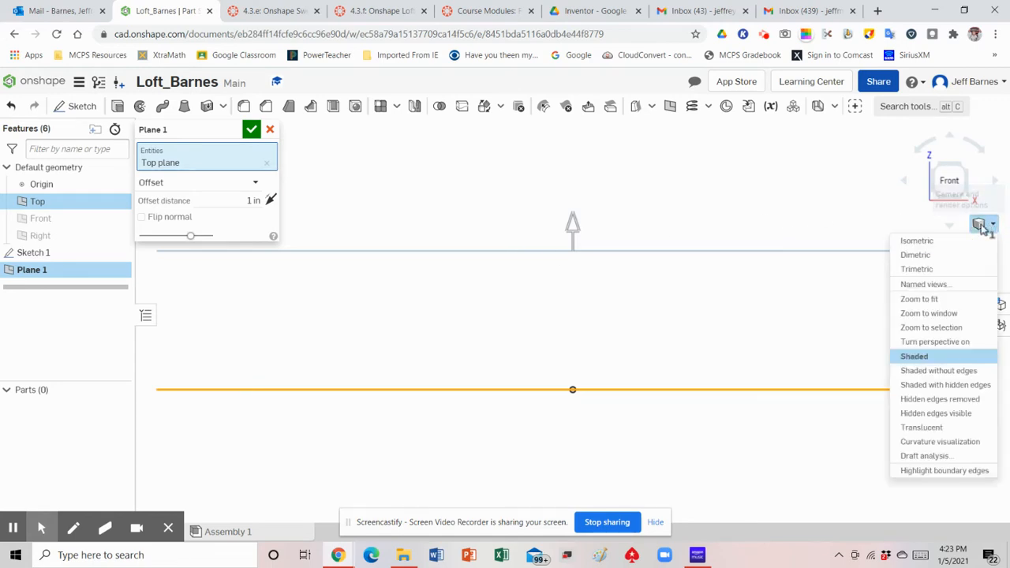
pyautogui.click(924, 241)
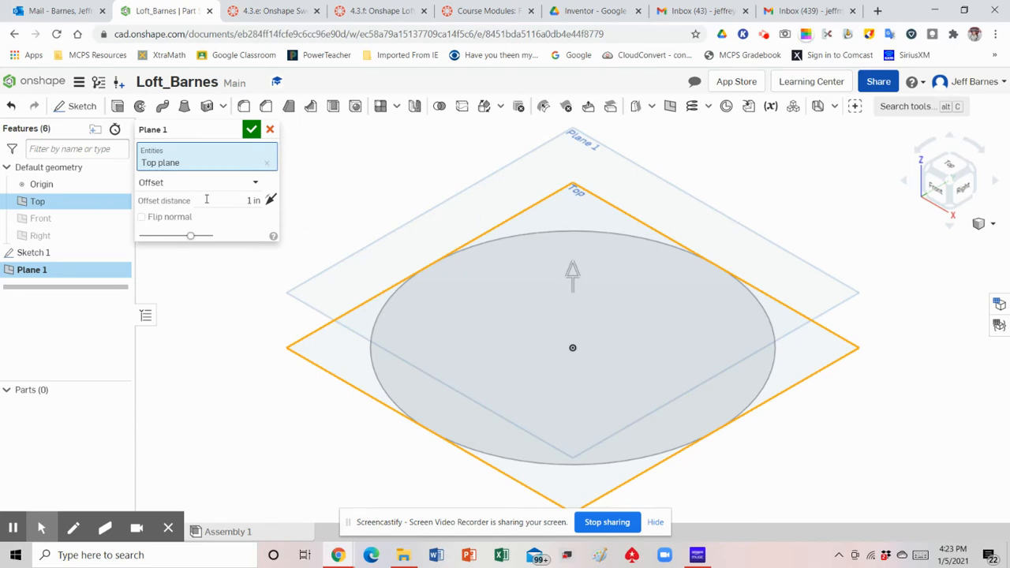
pyautogui.click(234, 198)
pyautogui.write('4')
pyautogui.click(251, 130)
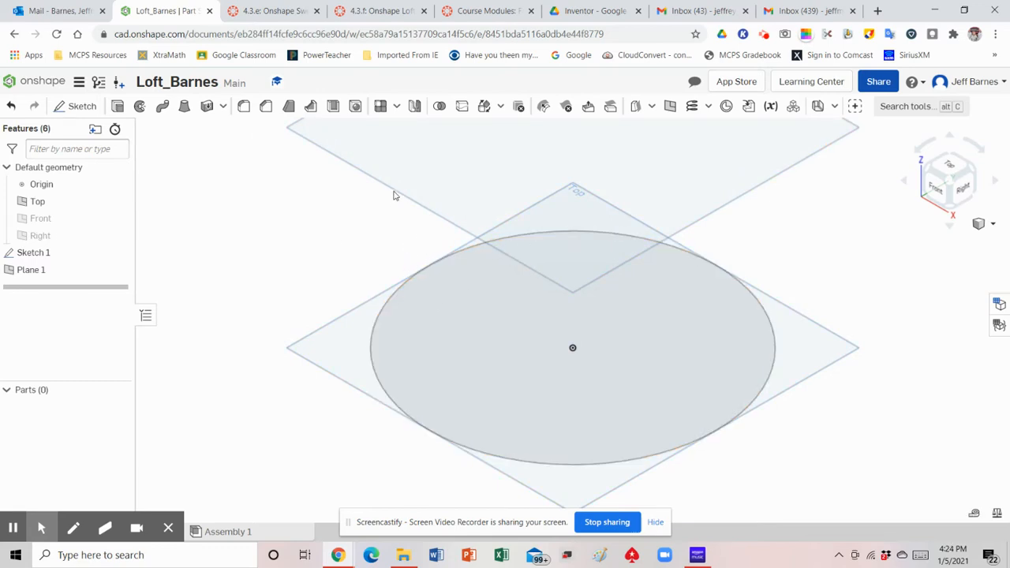
# - Start a sketch on Plane 1, the offset plane above Top, and view it from the top
pyautogui.scroll(3, 550, 338)
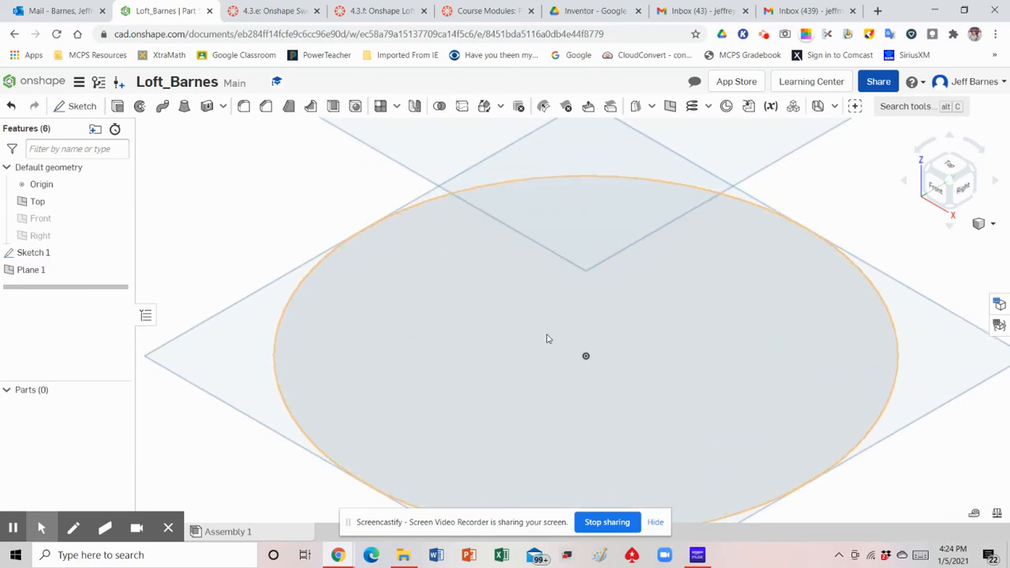
pyautogui.scroll(-5, 546, 338)
pyautogui.scroll(-3, 547, 338)
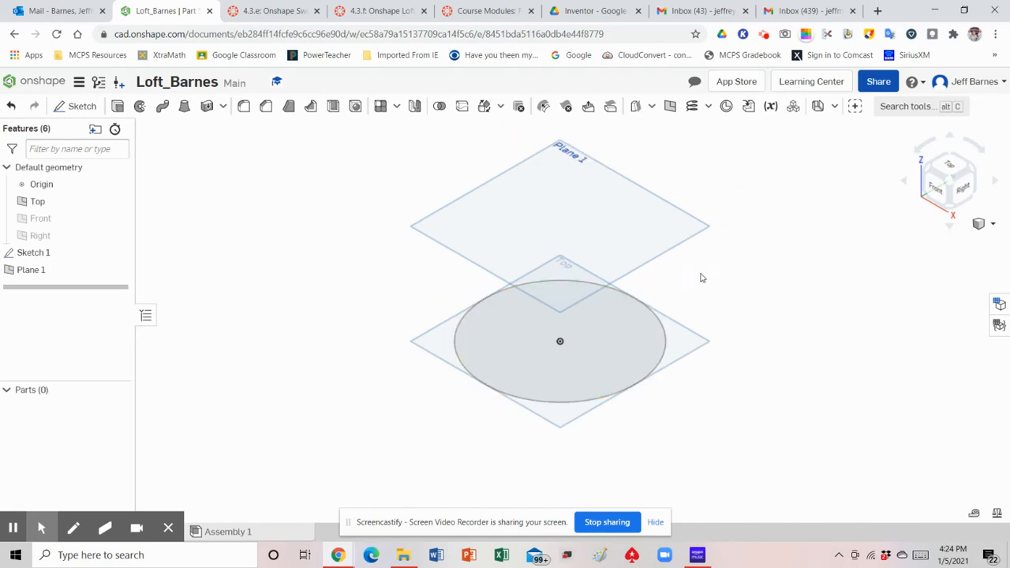
pyautogui.click(74, 109)
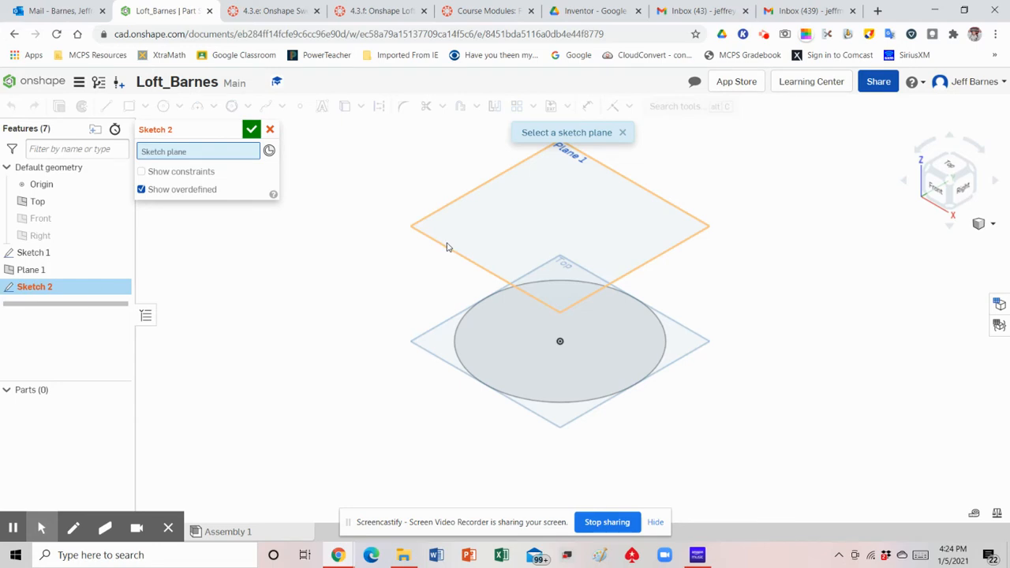
pyautogui.click(446, 247)
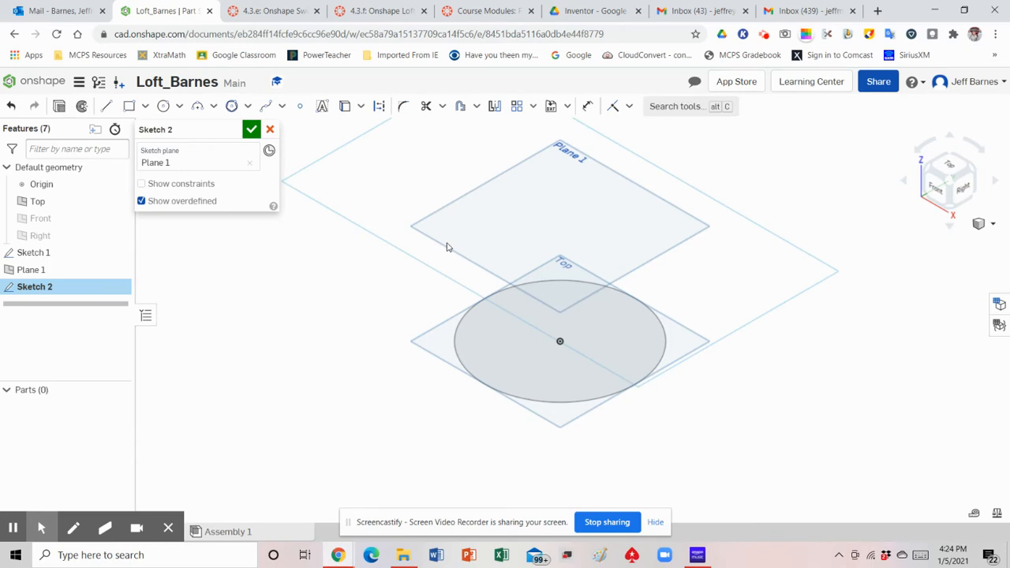
pyautogui.click(950, 167)
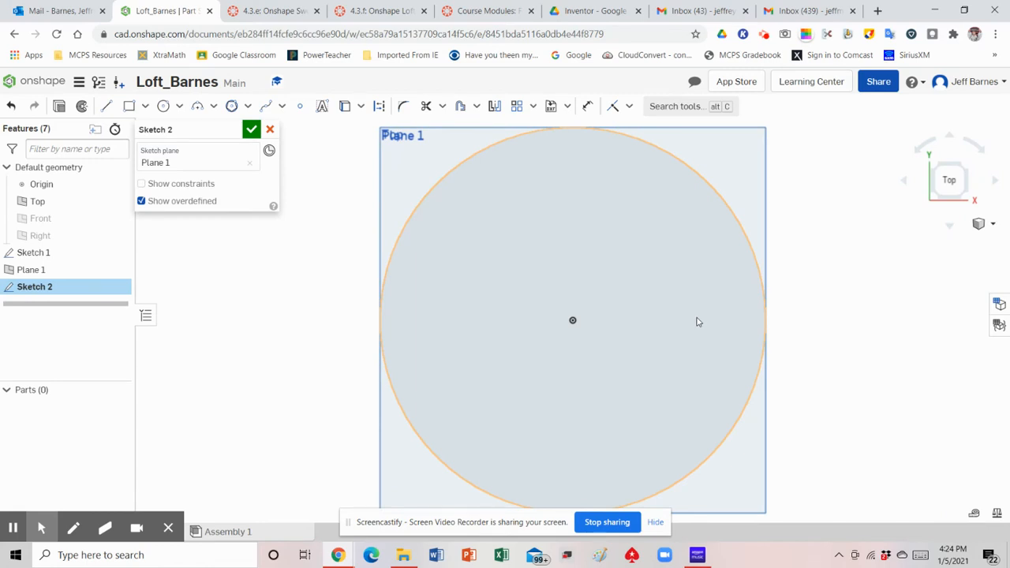
pyautogui.scroll(-1, 697, 321)
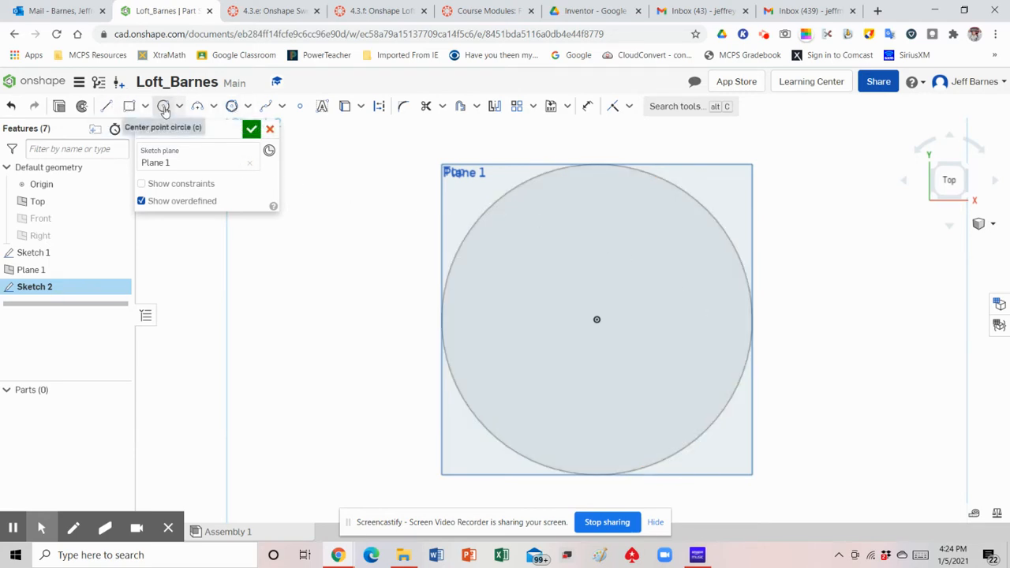
# - Draw a six-sided circumscribed polygon centred on the origin, with sides about 2.14 in long
pyautogui.click(248, 107)
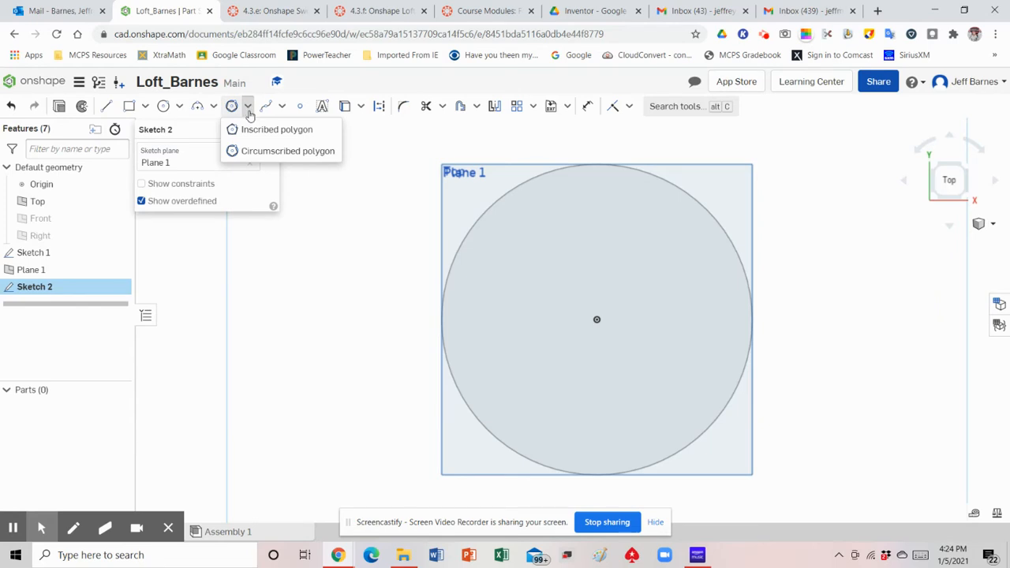
pyautogui.moveTo(265, 156)
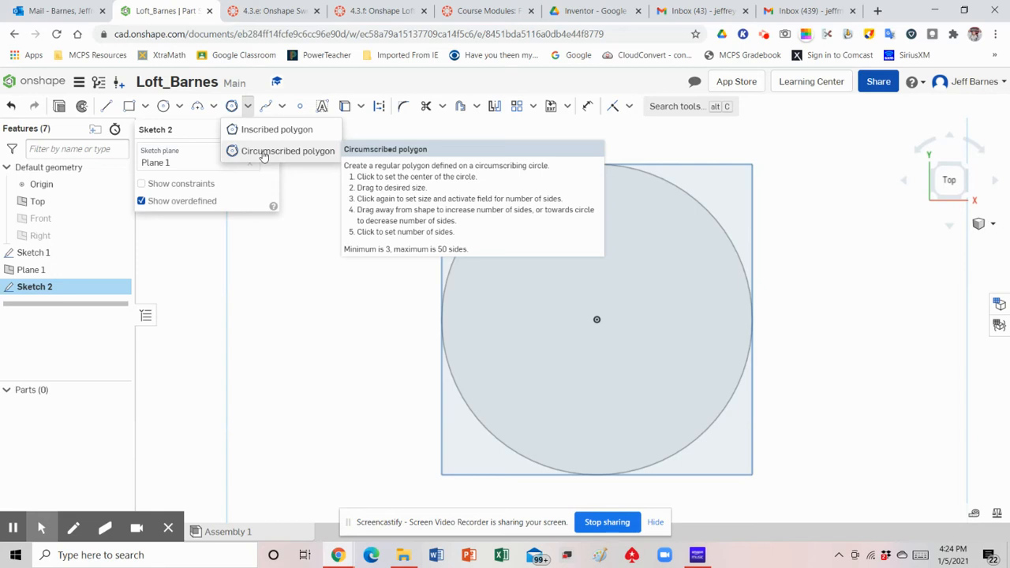
pyautogui.click(264, 152)
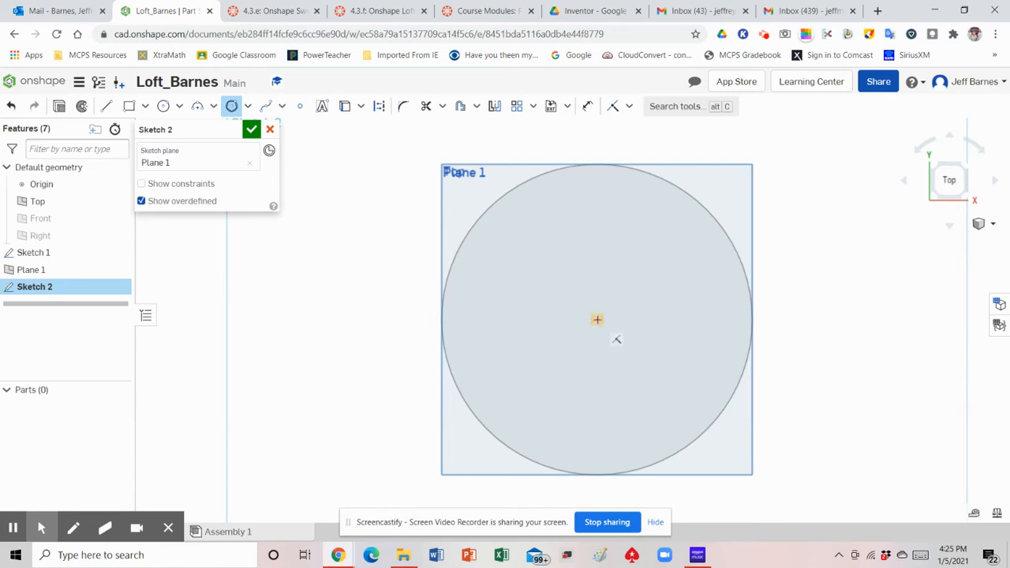
pyautogui.click(597, 302)
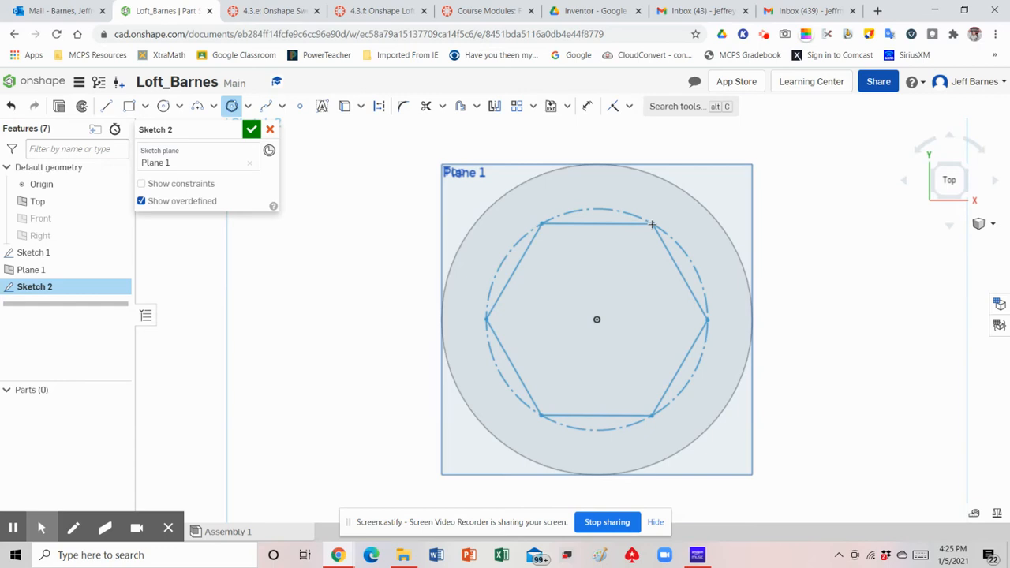
pyautogui.click(652, 225)
pyautogui.click(654, 227)
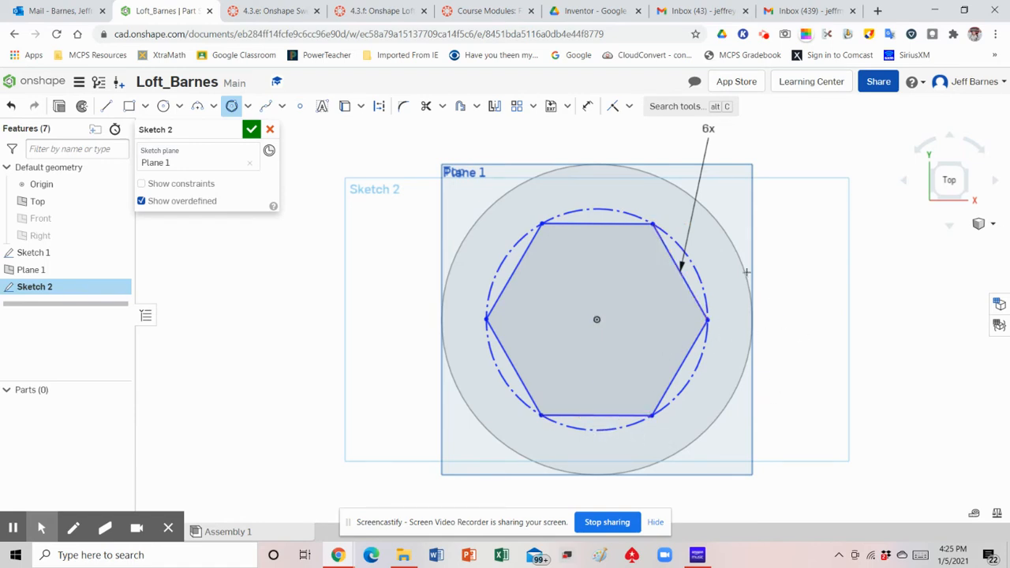
# - Apply a horizontal constraint to the hexagon's lower side
pyautogui.click(629, 106)
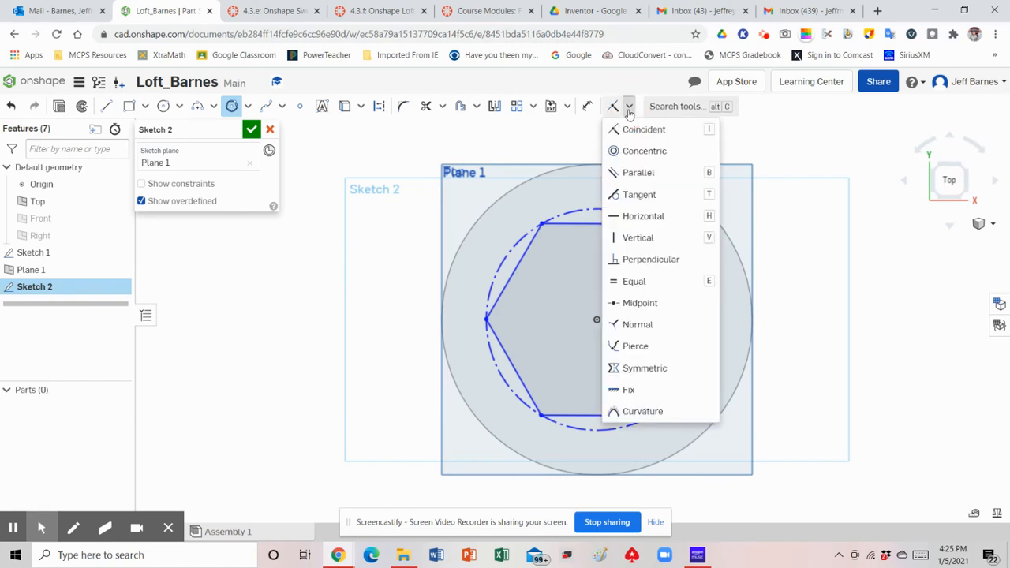
pyautogui.click(636, 217)
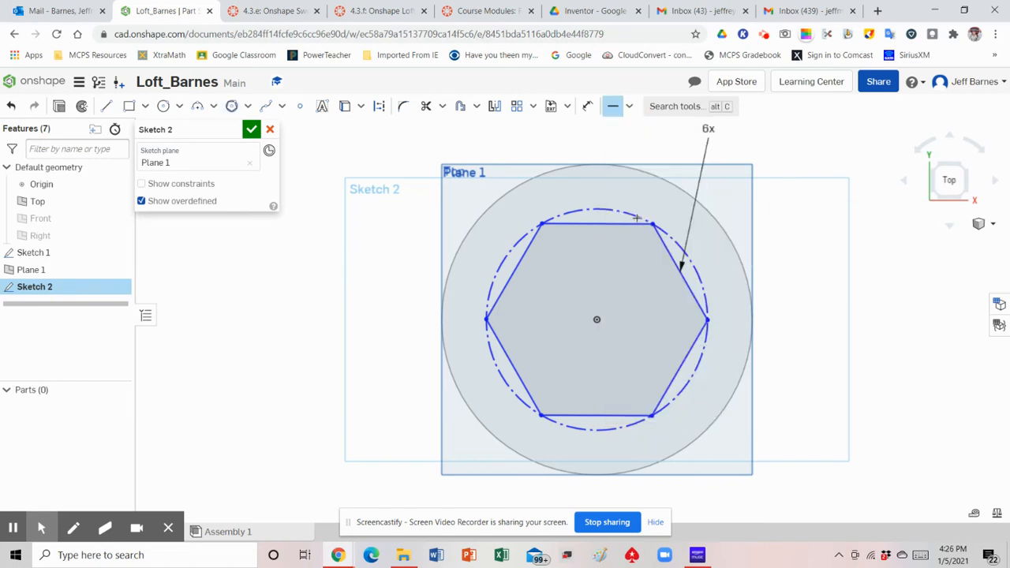
pyautogui.click(613, 415)
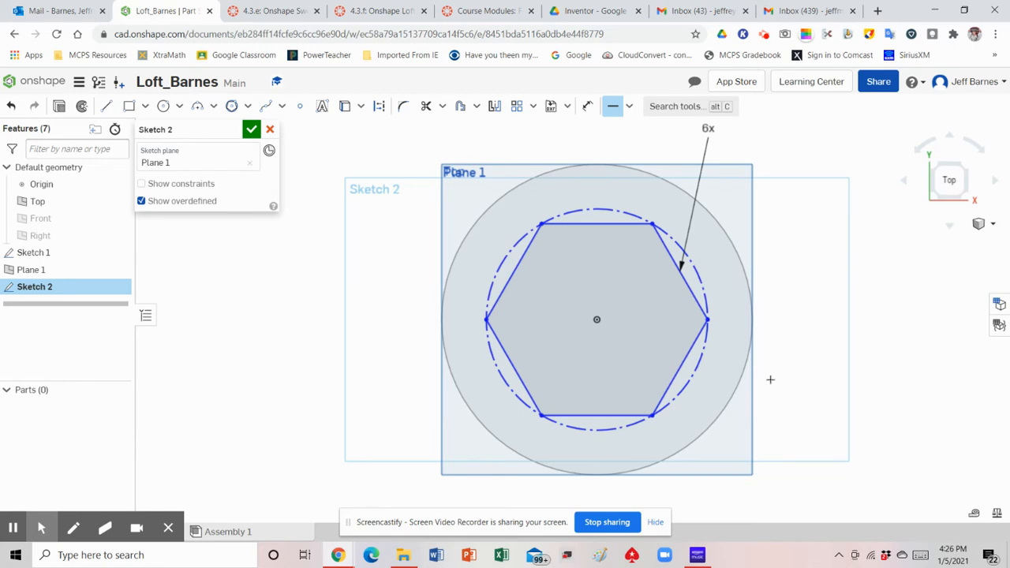
# - Dimension the hexagon's upper-left side to 3 in and finish the sketch
pyautogui.click(587, 106)
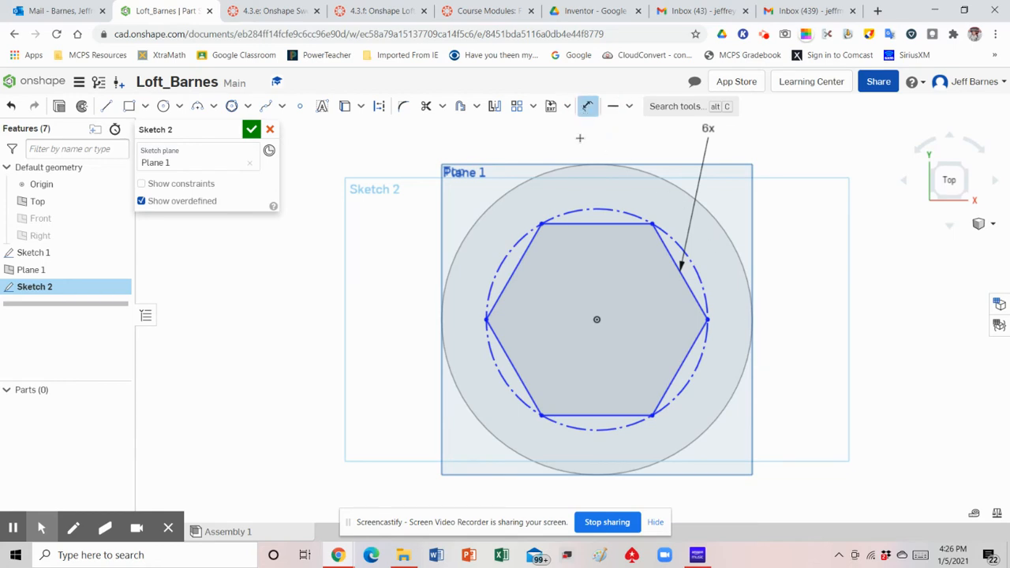
pyautogui.click(507, 283)
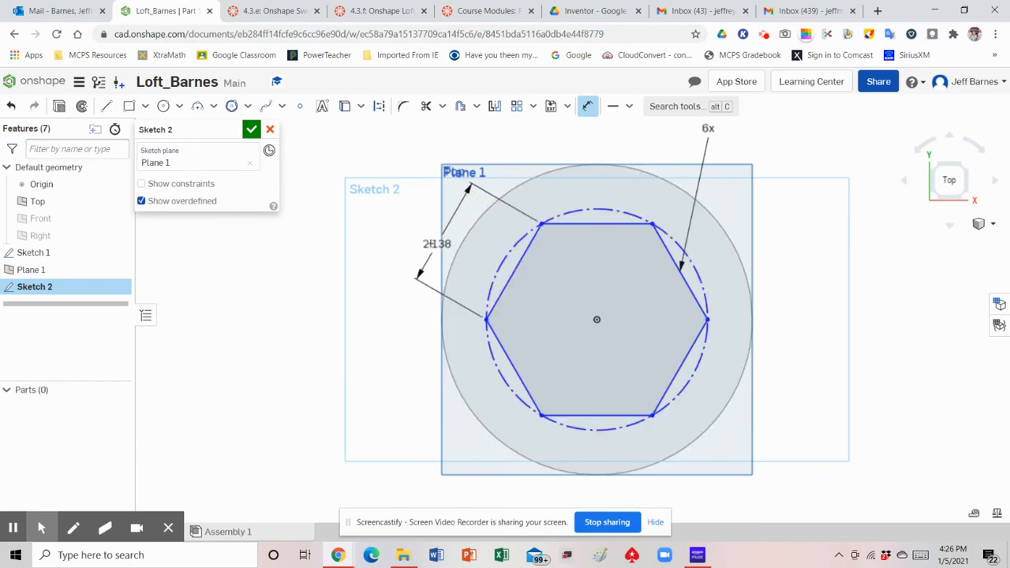
pyautogui.click(430, 243)
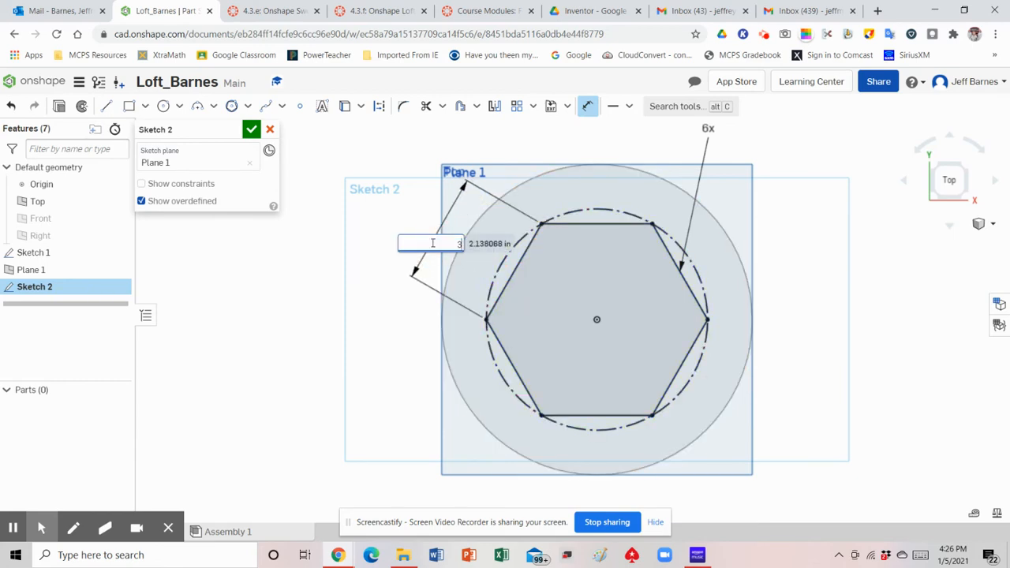
pyautogui.press('Return')
pyautogui.write('3')
pyautogui.press('Return')
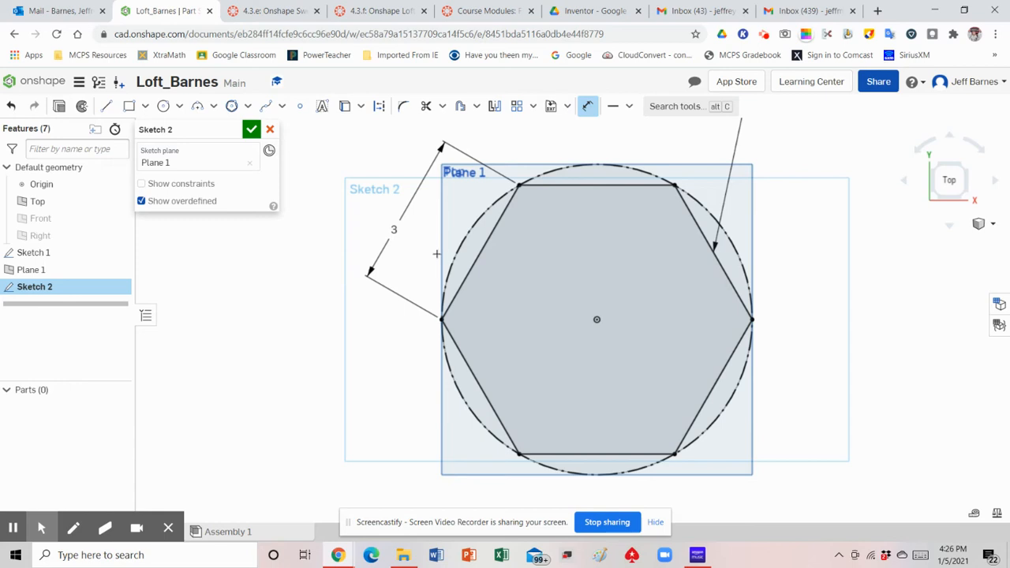
pyautogui.click(250, 131)
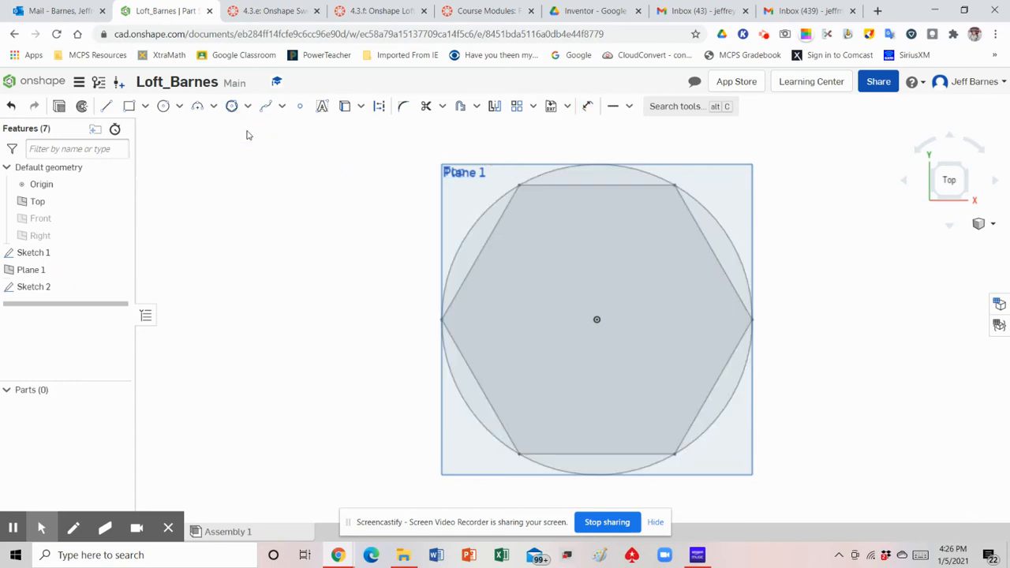
# - Switch to an isometric view and create an offset plane 4 in above Plane 1
pyautogui.click(978, 223)
pyautogui.click(917, 242)
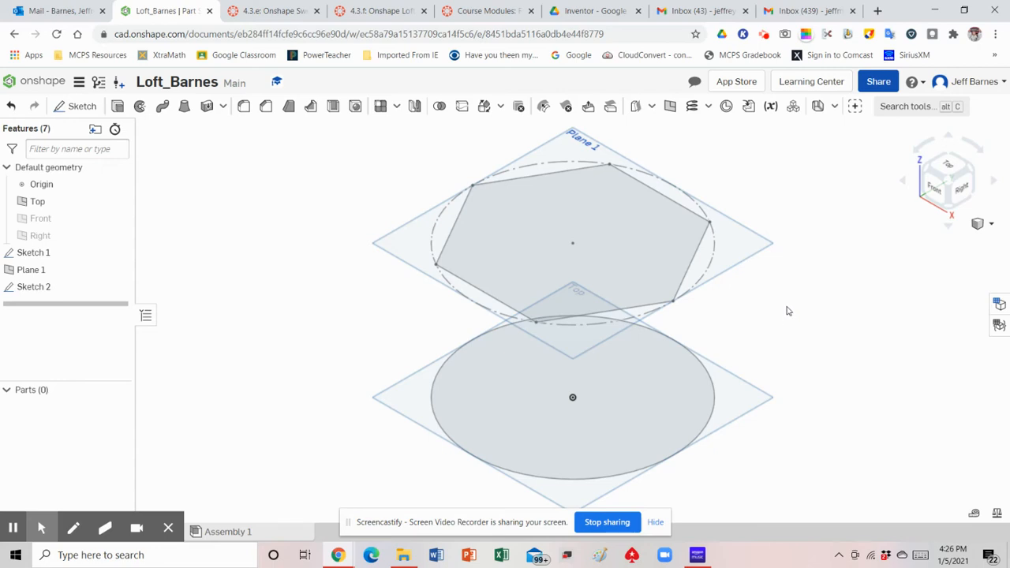
pyautogui.click(670, 109)
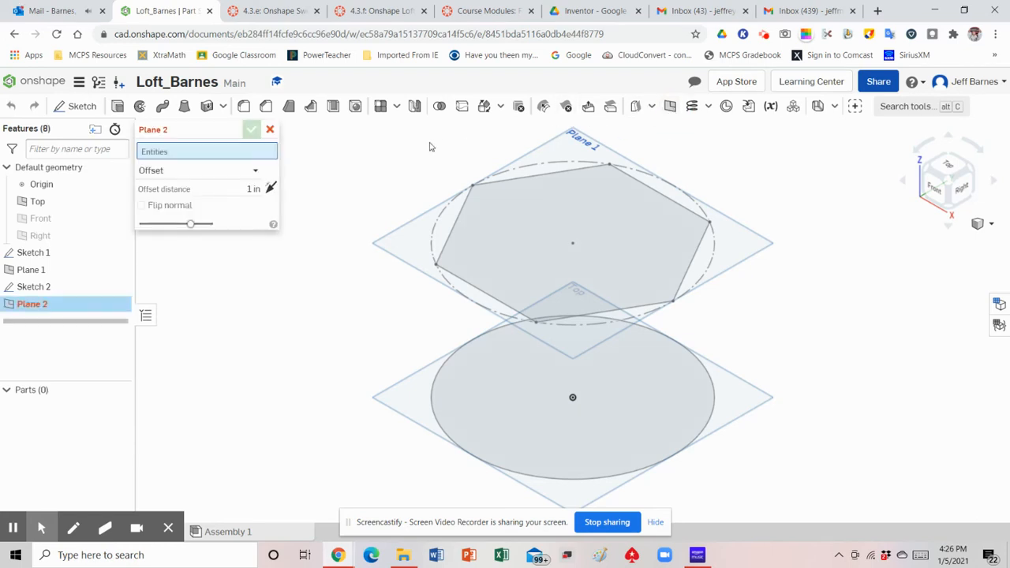
pyautogui.click(400, 259)
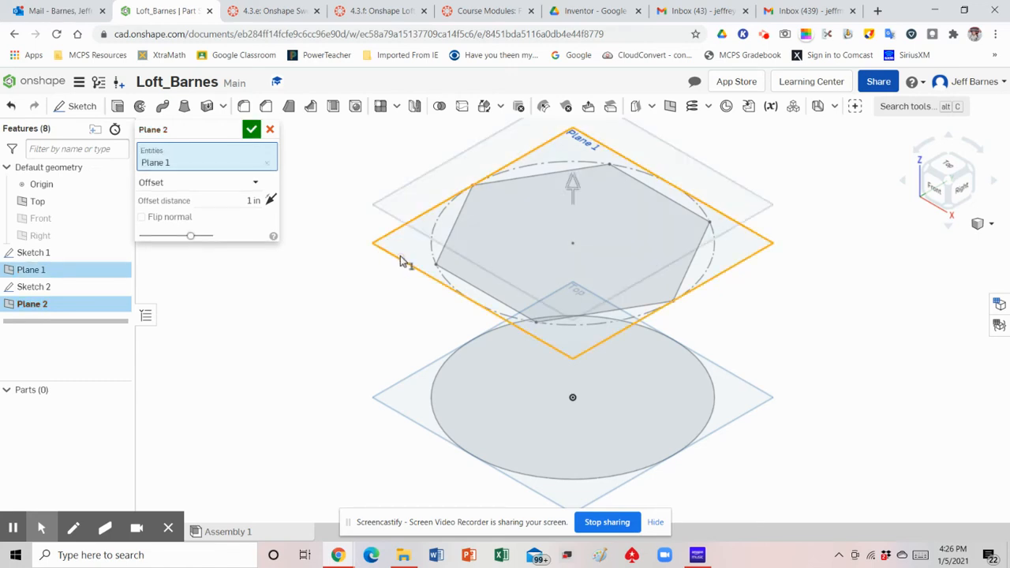
pyautogui.click(246, 200)
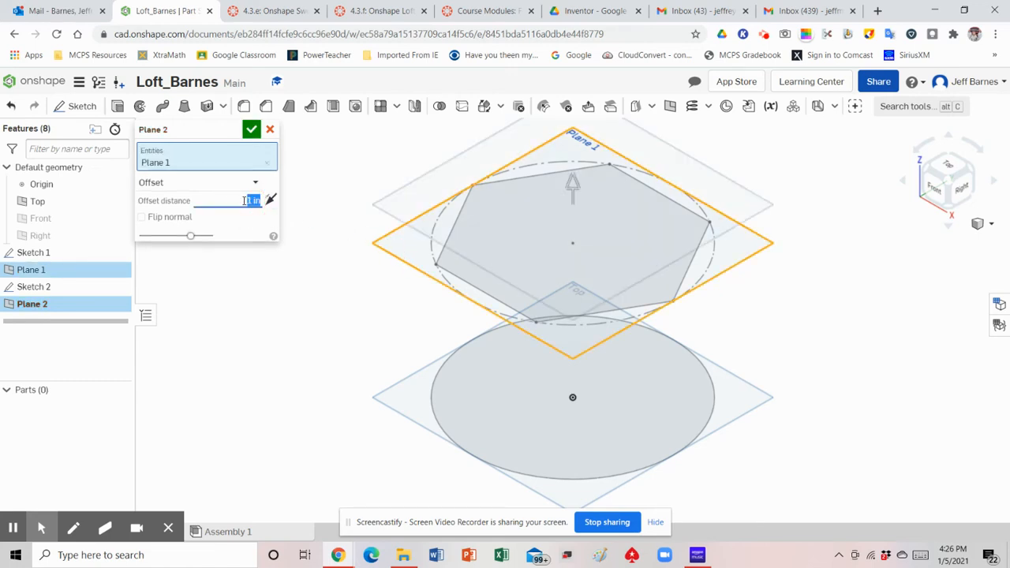
pyautogui.write('14')
pyautogui.click(251, 128)
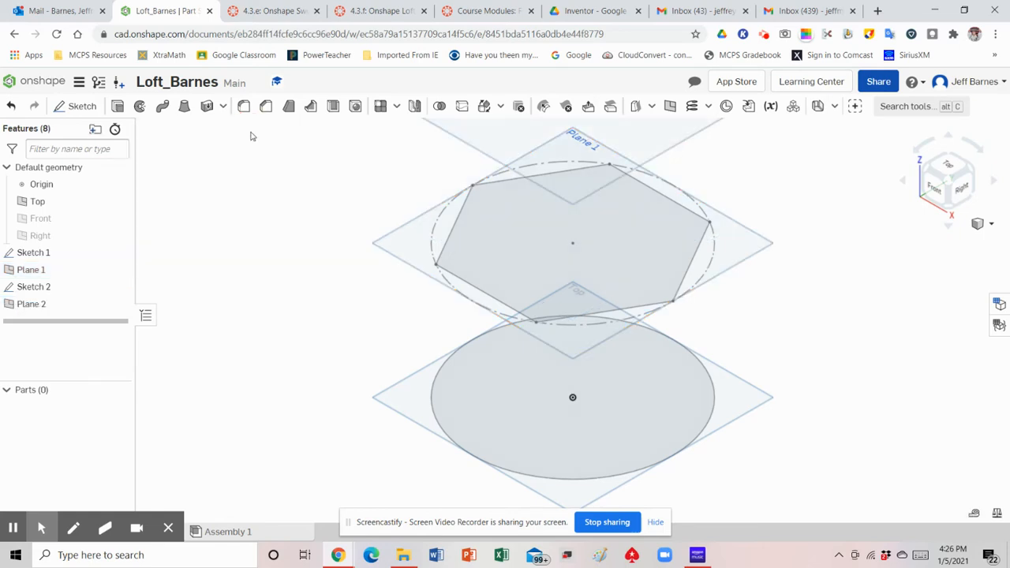
# - Start a sketch on Plane 2 and draw a center point circle about 3.74 in in diameter at the origin
pyautogui.scroll(2, 578, 310)
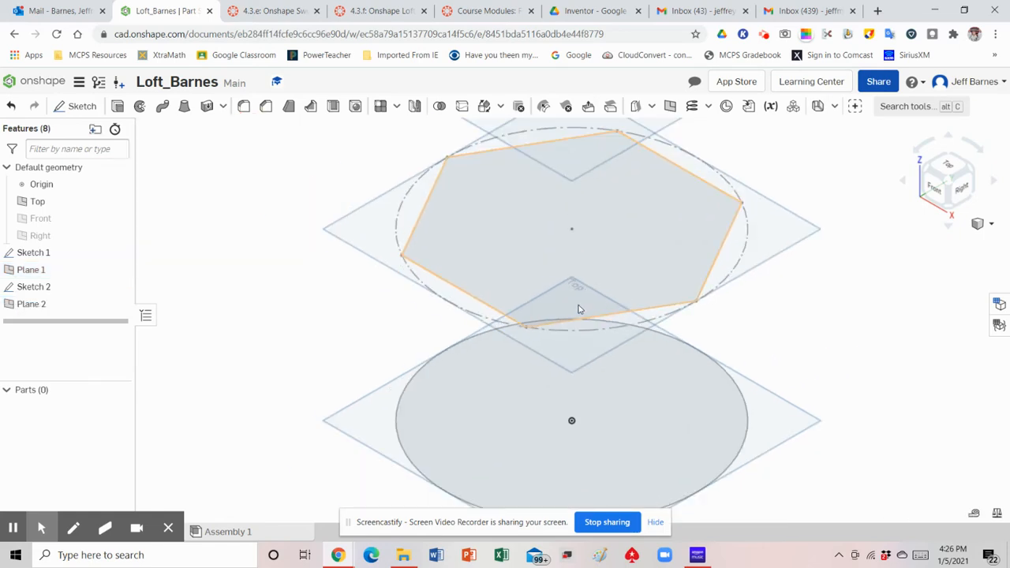
pyautogui.scroll(-4, 578, 309)
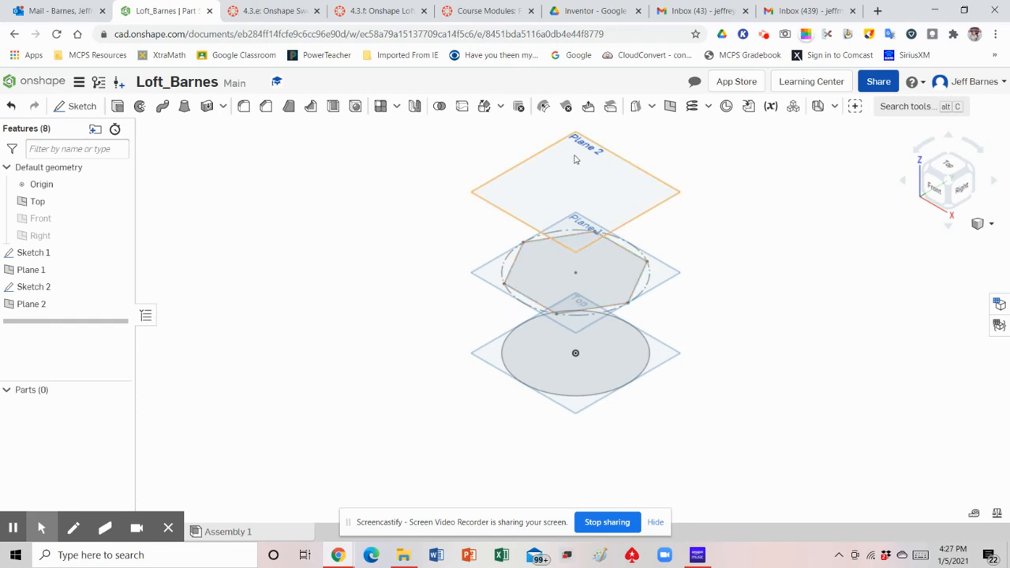
pyautogui.click(77, 109)
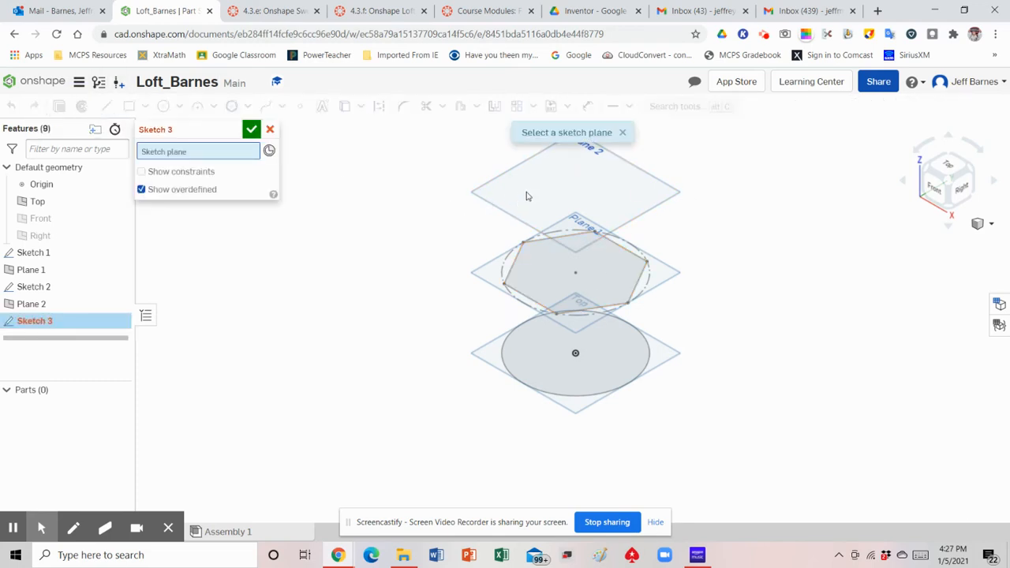
pyautogui.click(526, 199)
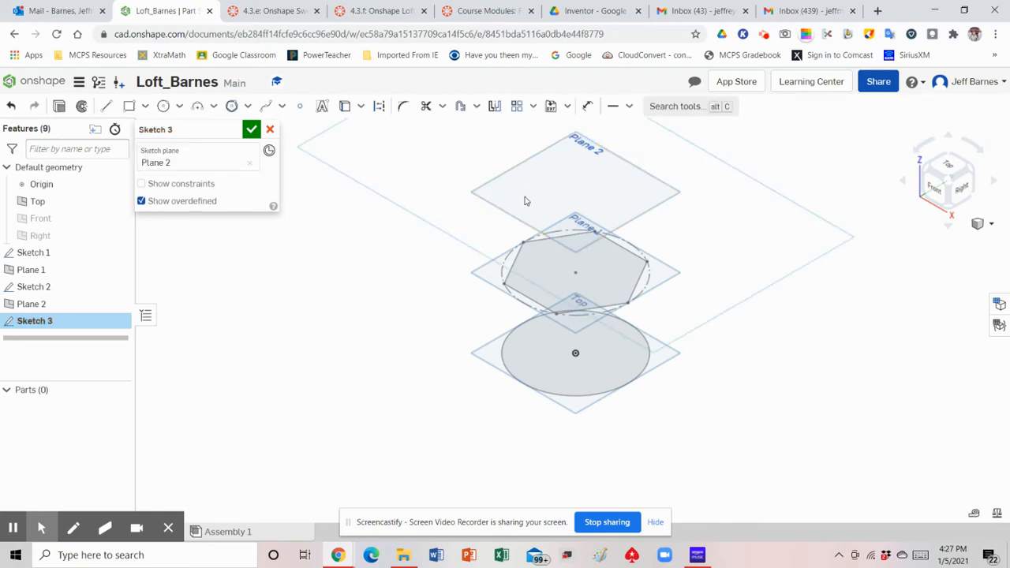
pyautogui.click(947, 167)
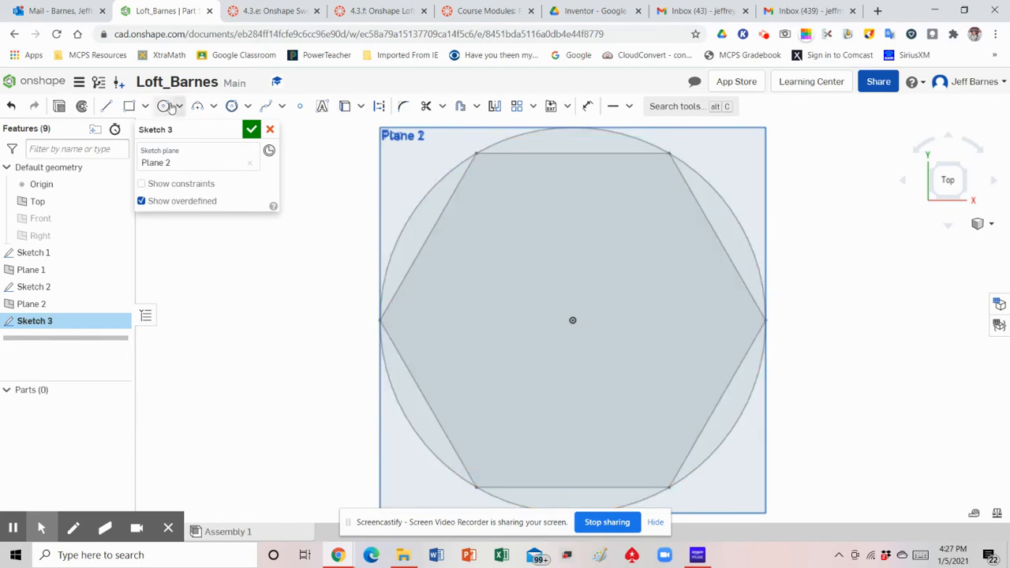
pyautogui.click(168, 106)
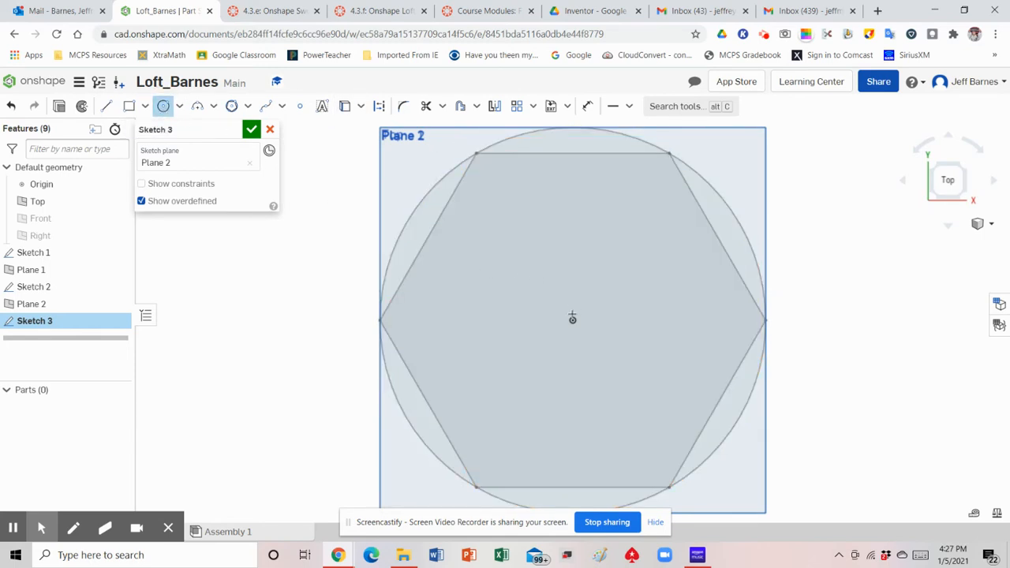
pyautogui.click(574, 320)
pyautogui.click(663, 242)
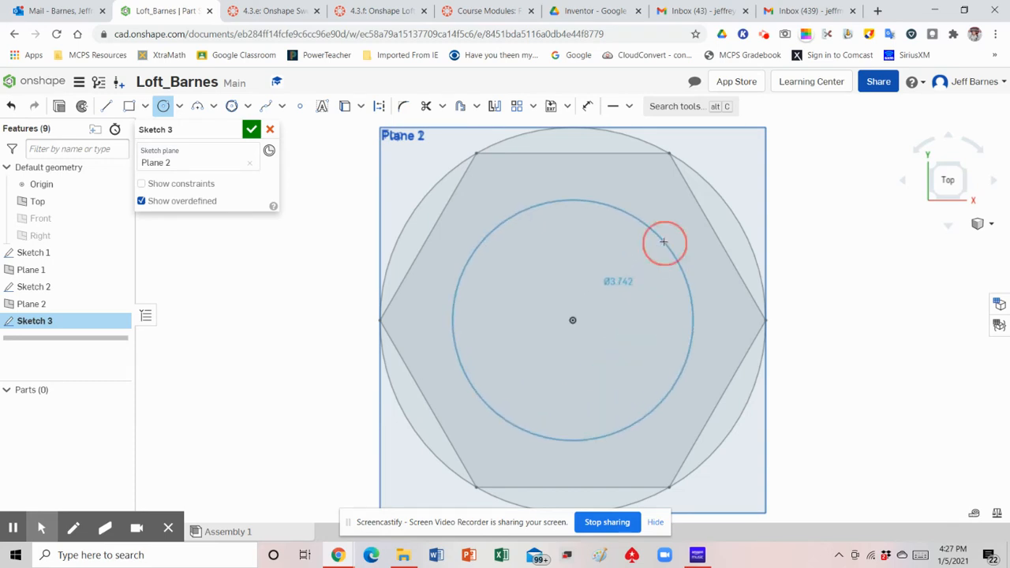
# - Dimension the diameter of the circle on Plane 2 to 4 in
pyautogui.click(587, 105)
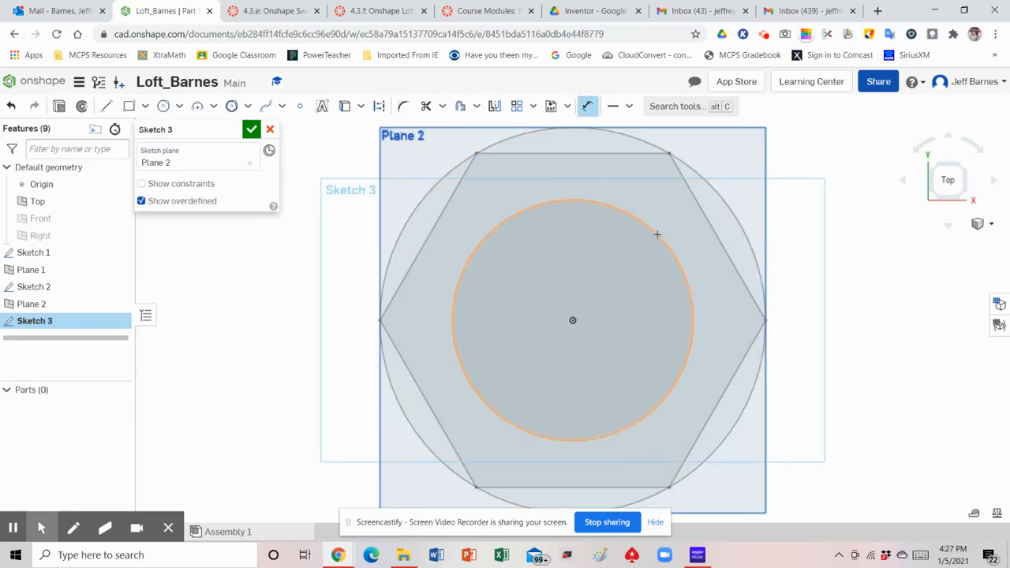
pyautogui.click(657, 234)
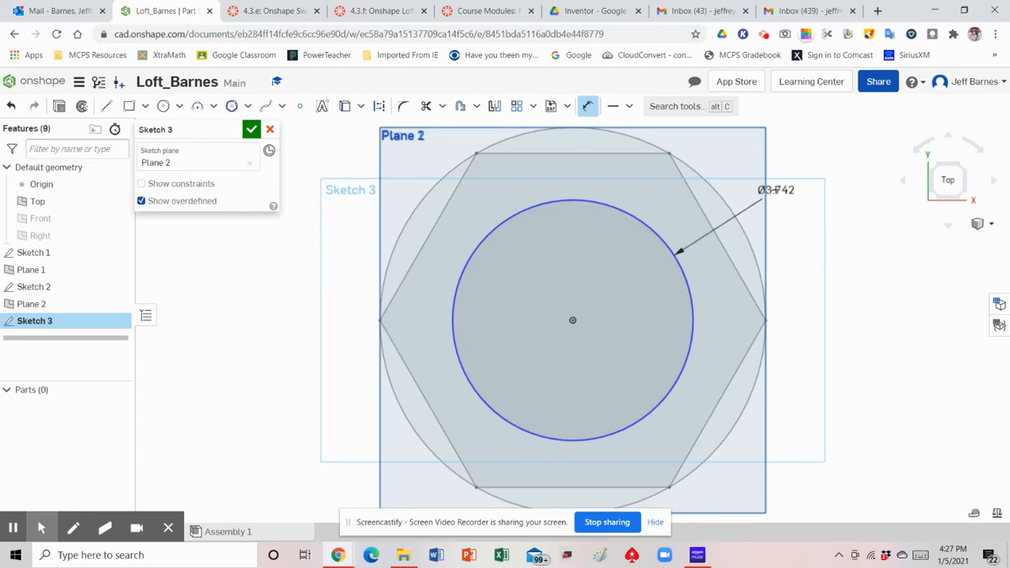
pyautogui.click(787, 190)
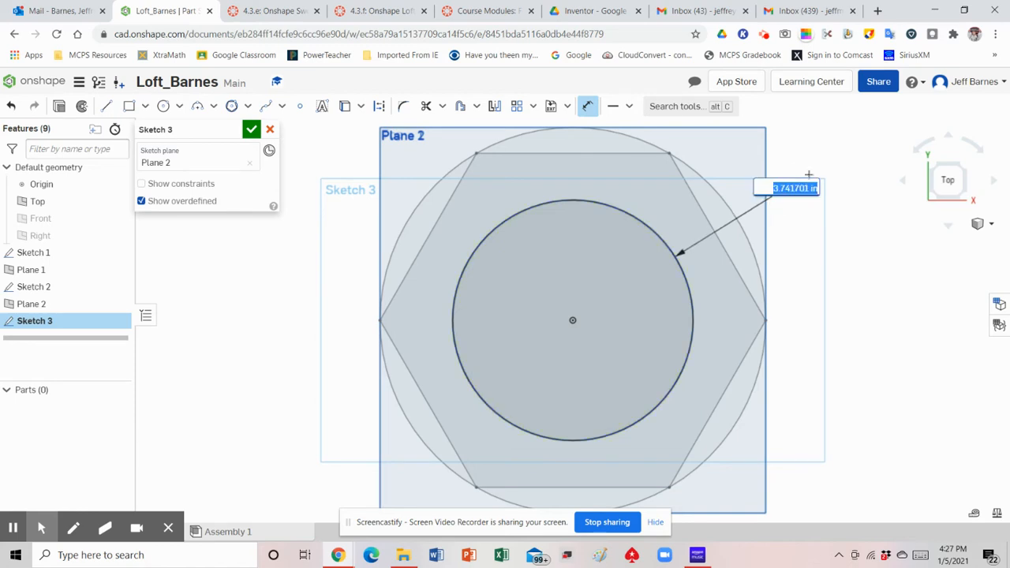
pyautogui.write('4')
pyautogui.press('Return')
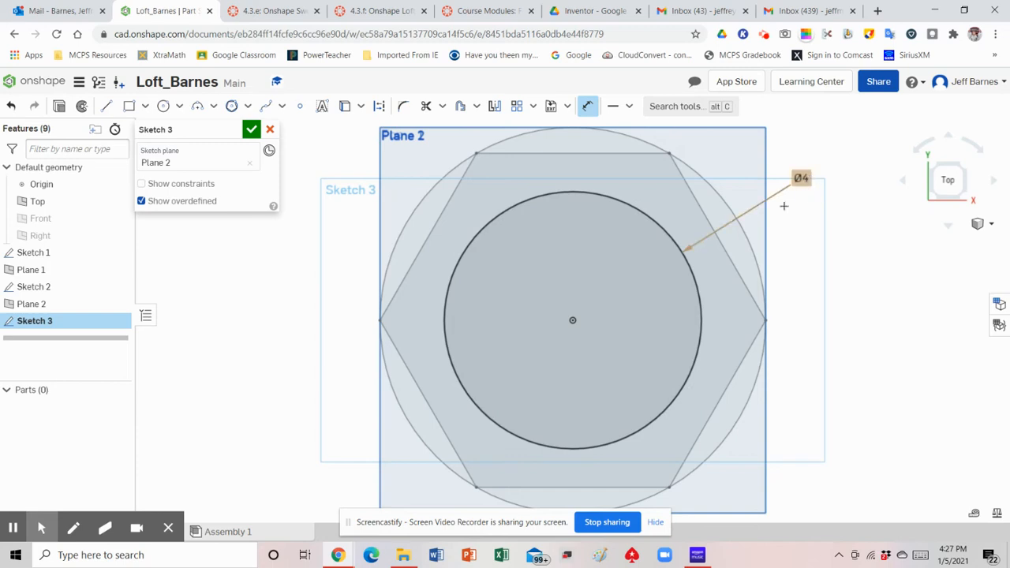
# - Finish the circle sketch on Plane 2 and switch to an isometric view
pyautogui.click(250, 130)
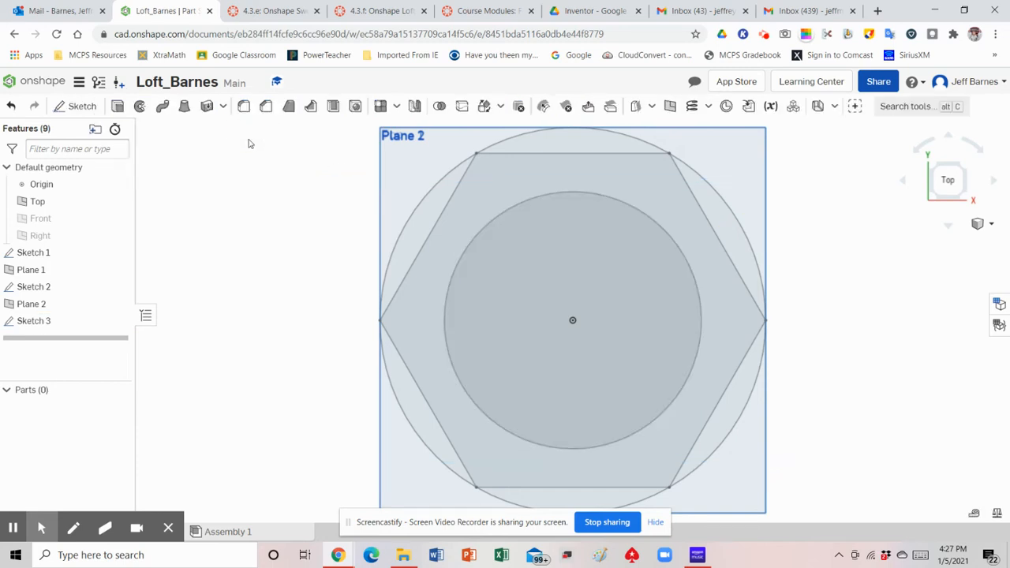
pyautogui.click(984, 224)
pyautogui.click(915, 241)
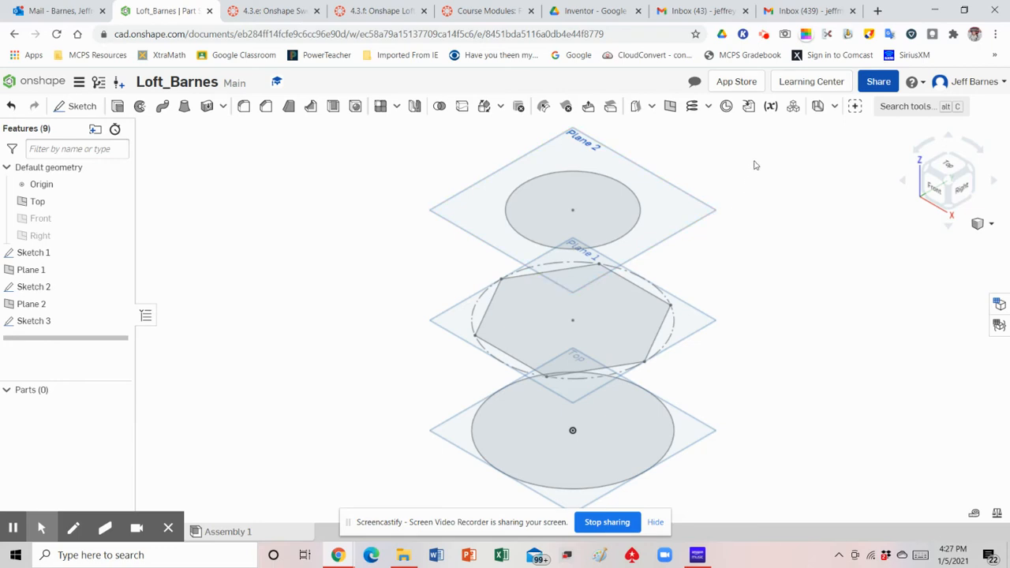
# - Create an offset plane 4 in above Plane 2
pyautogui.click(670, 107)
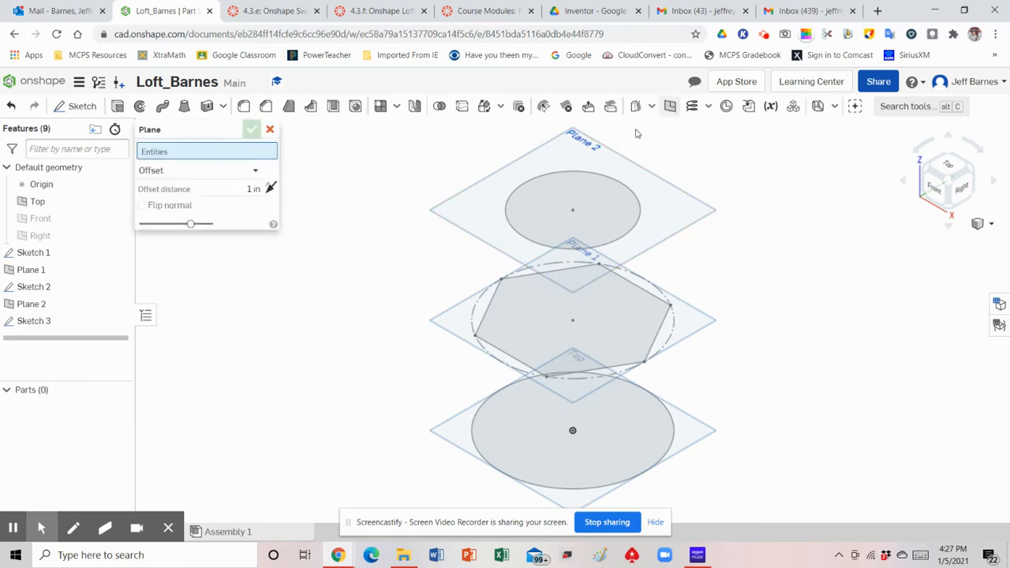
pyautogui.click(465, 220)
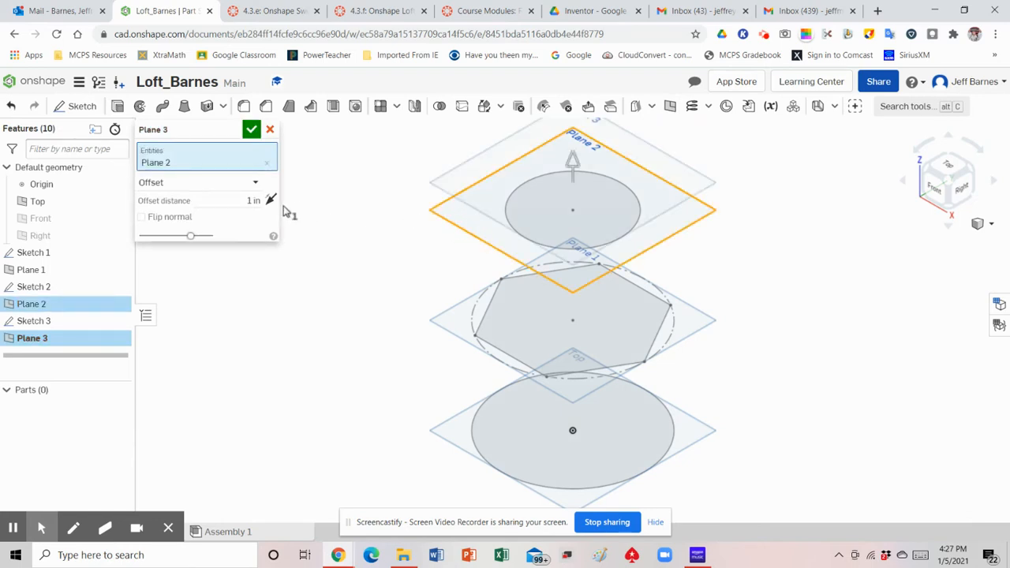
pyautogui.click(252, 200)
pyautogui.write('4')
pyautogui.click(251, 129)
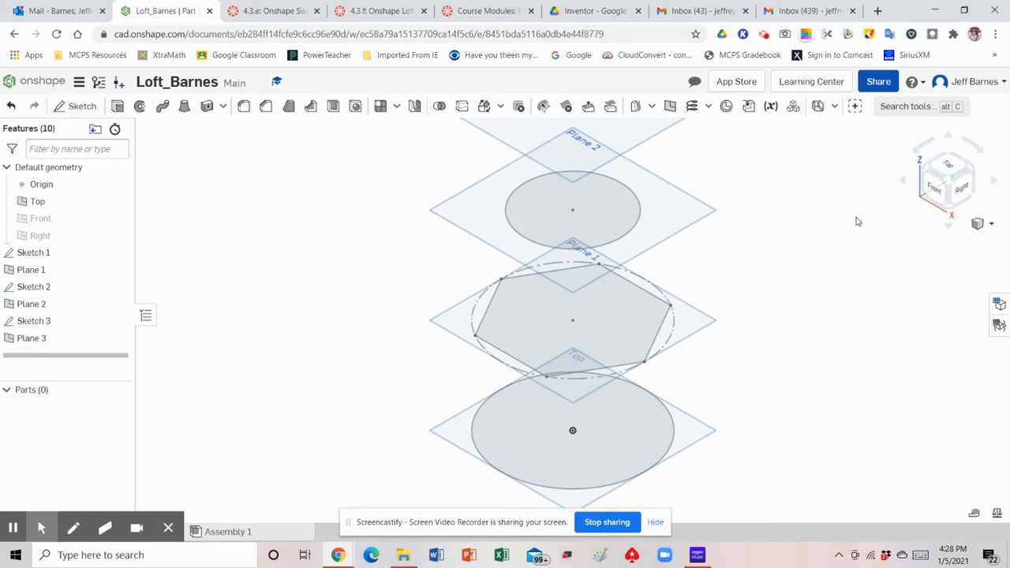
# - Start a sketch on Plane 3 and view it from the top
pyautogui.scroll(2, 787, 284)
pyautogui.scroll(-2, 785, 287)
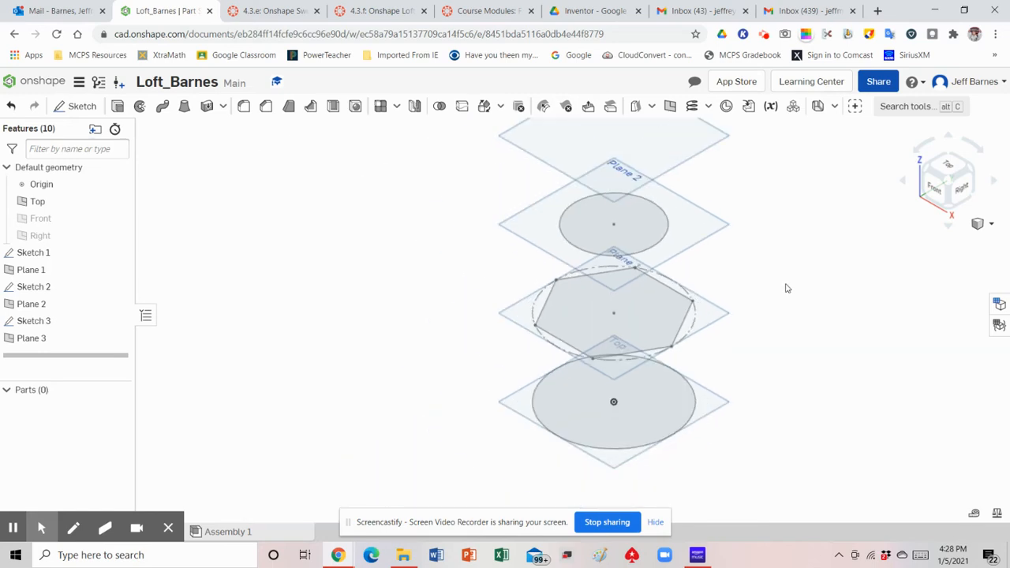
pyautogui.press('f')
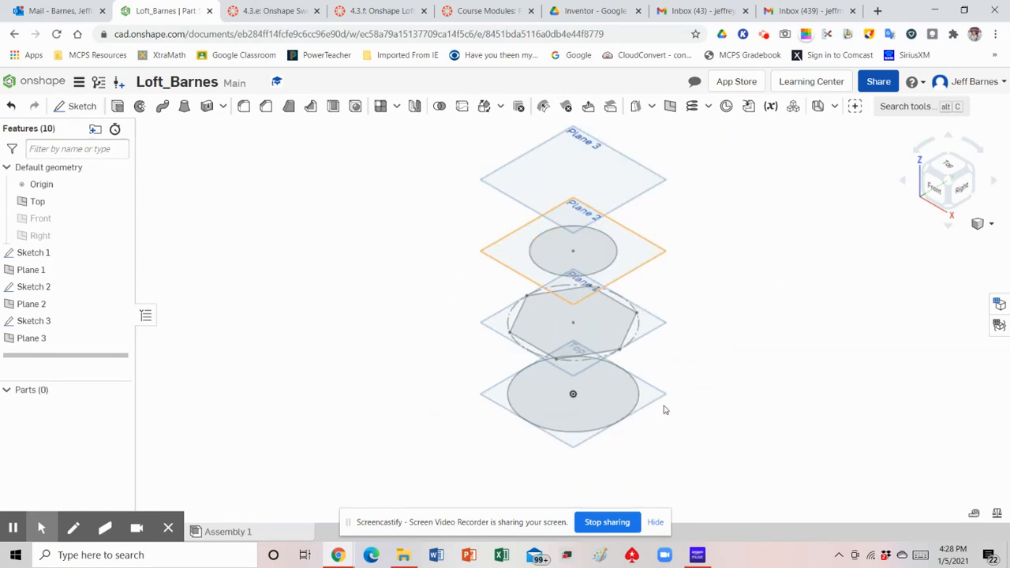
pyautogui.click(709, 340)
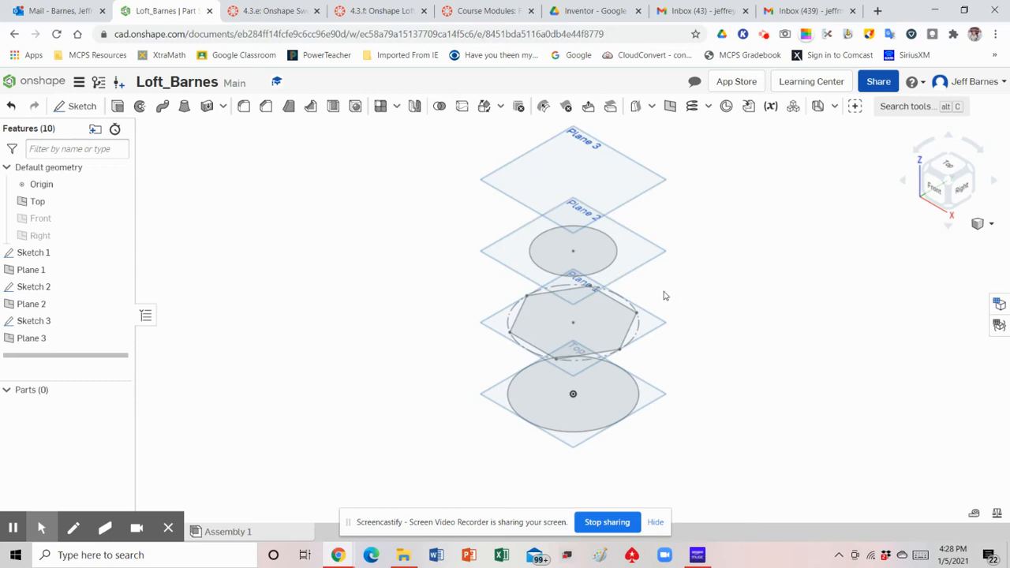
pyautogui.click(76, 106)
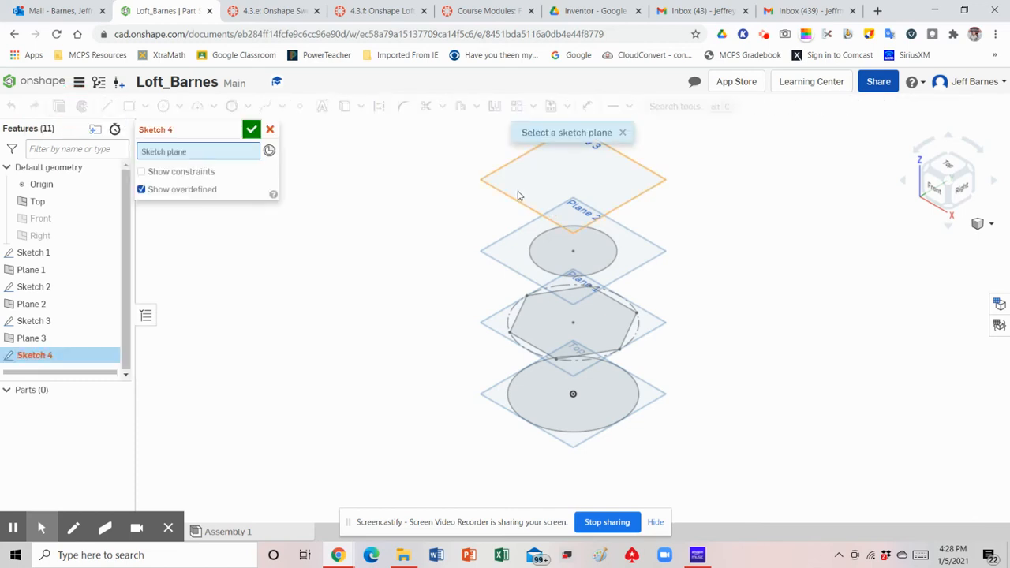
pyautogui.click(517, 197)
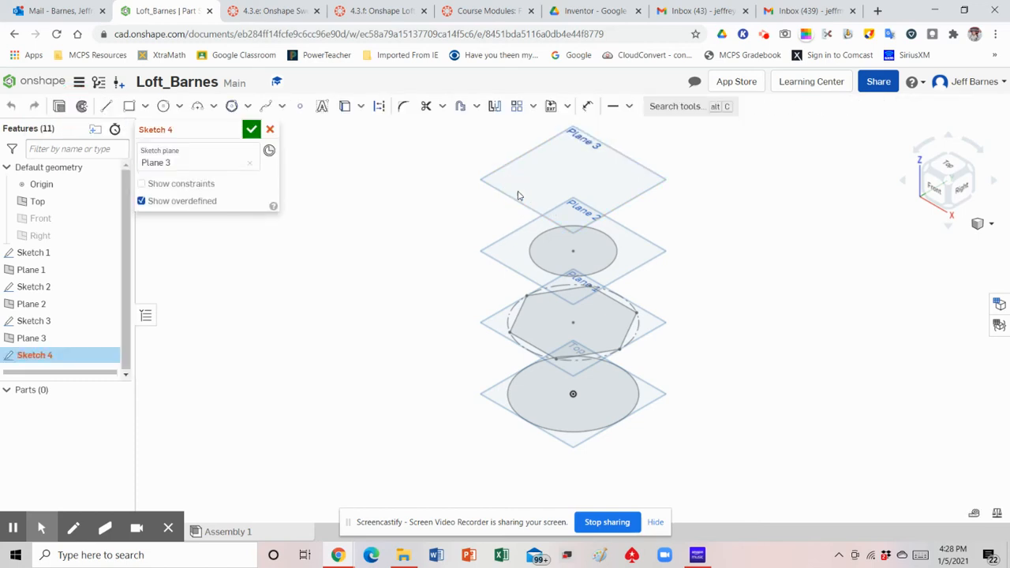
pyautogui.click(956, 158)
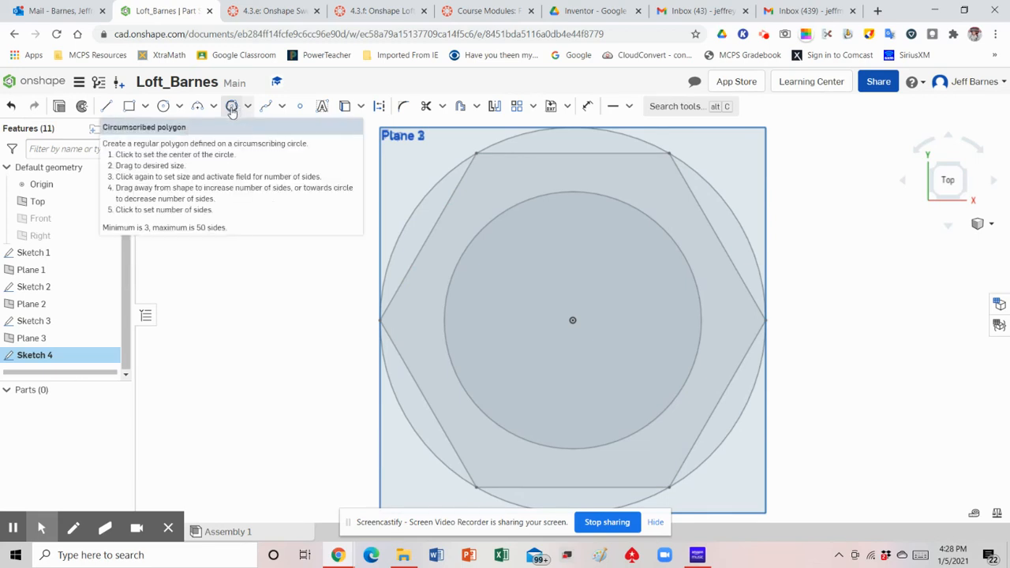
# - Draw a five-sided circumscribed polygon centered at the origin, sized to fit inside the 4 in circle
pyautogui.click(232, 107)
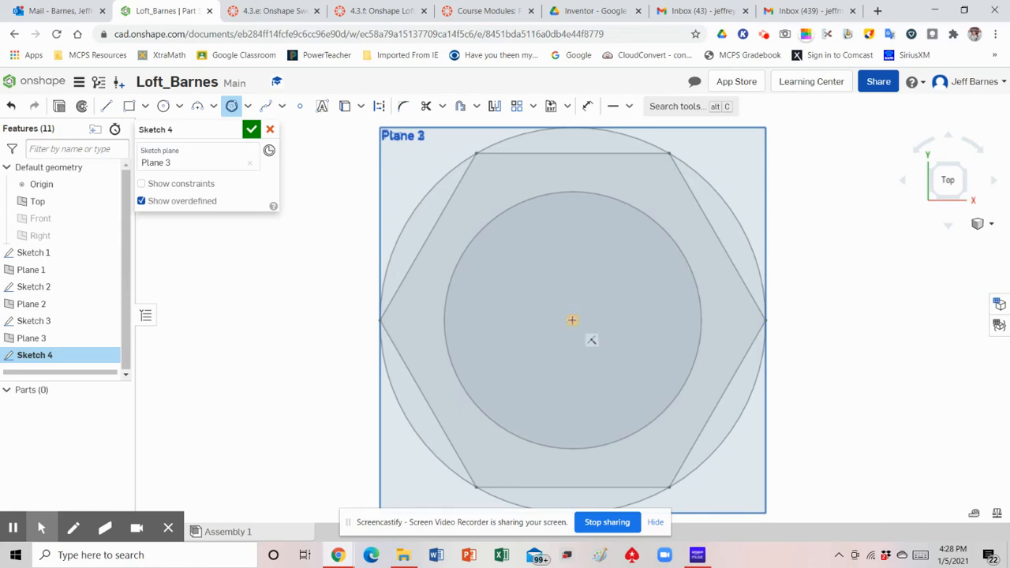
pyautogui.click(572, 320)
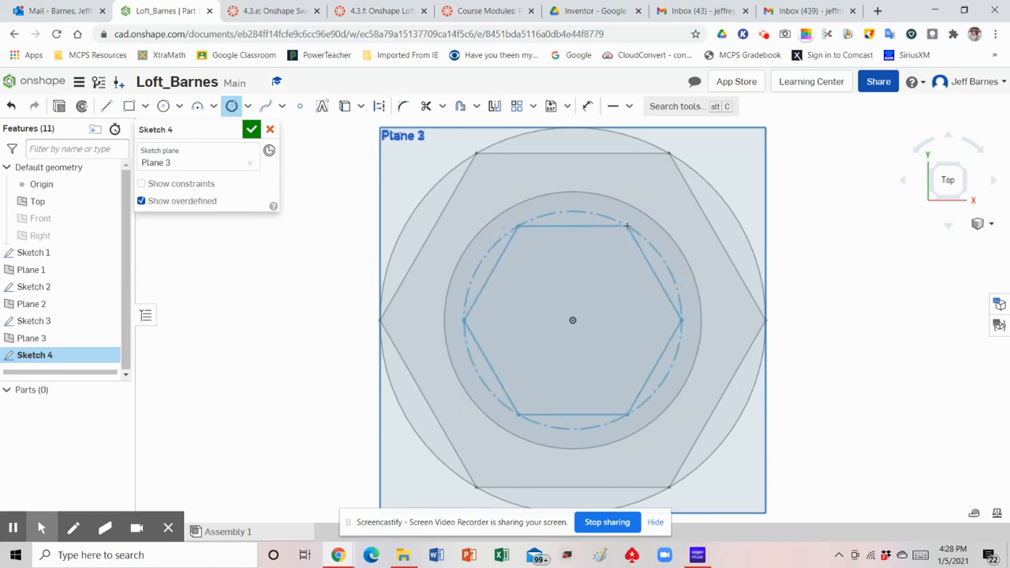
pyautogui.click(626, 226)
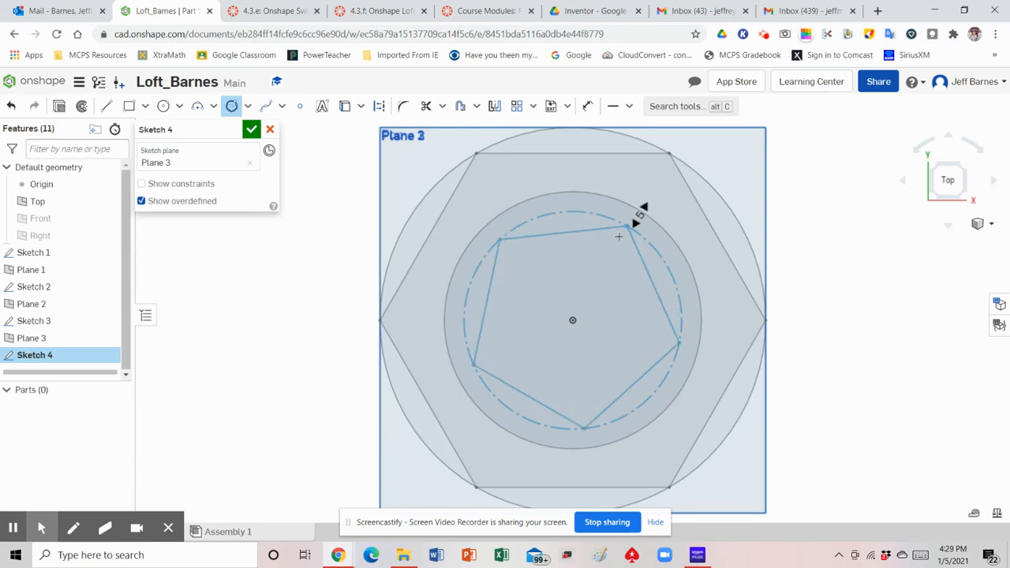
pyautogui.click(618, 236)
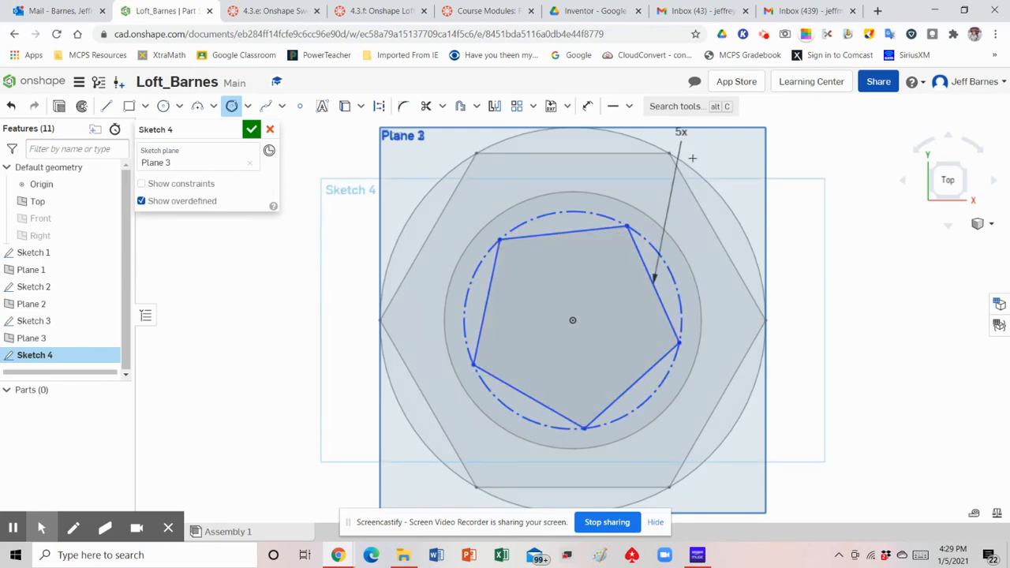
# - Constrain the pentagon's lower-left side to horizontal and finish the sketch
pyautogui.click(614, 108)
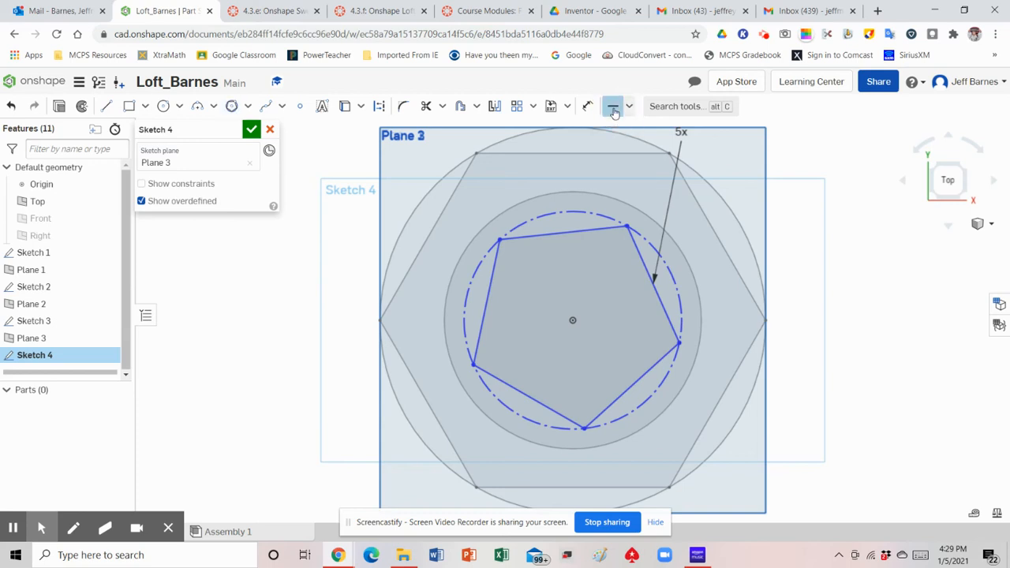
pyautogui.click(551, 410)
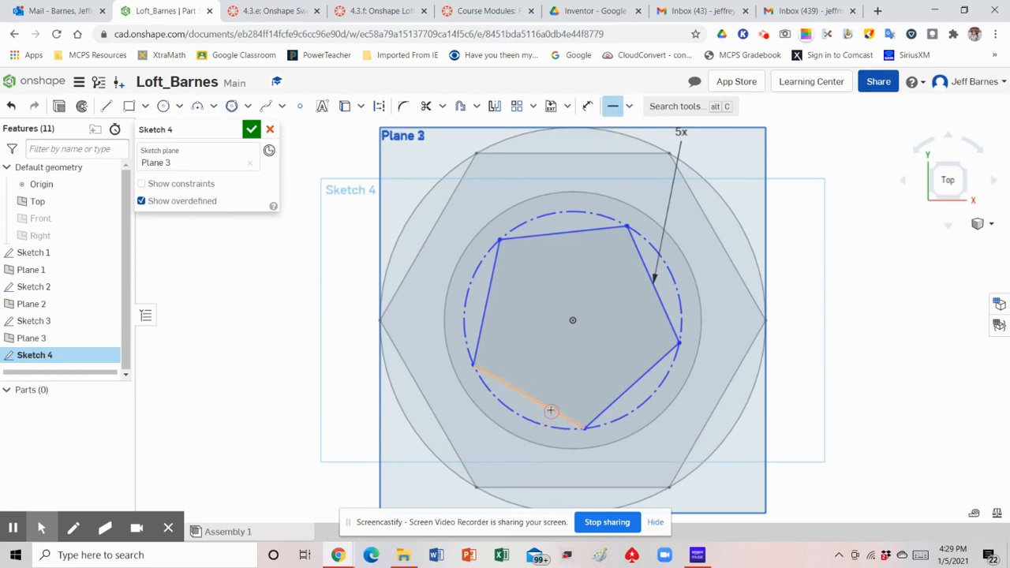
pyautogui.press('h')
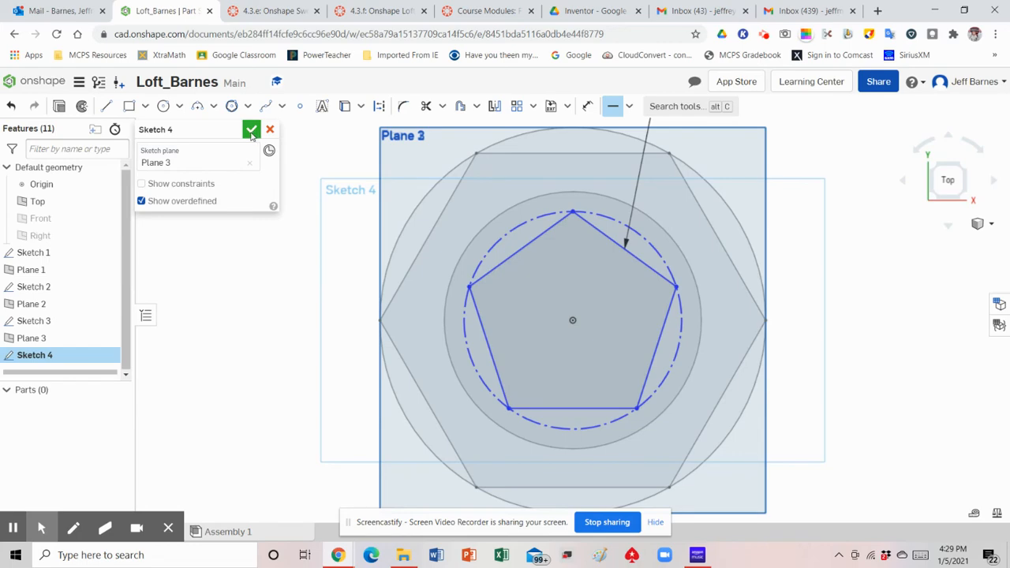
pyautogui.click(250, 131)
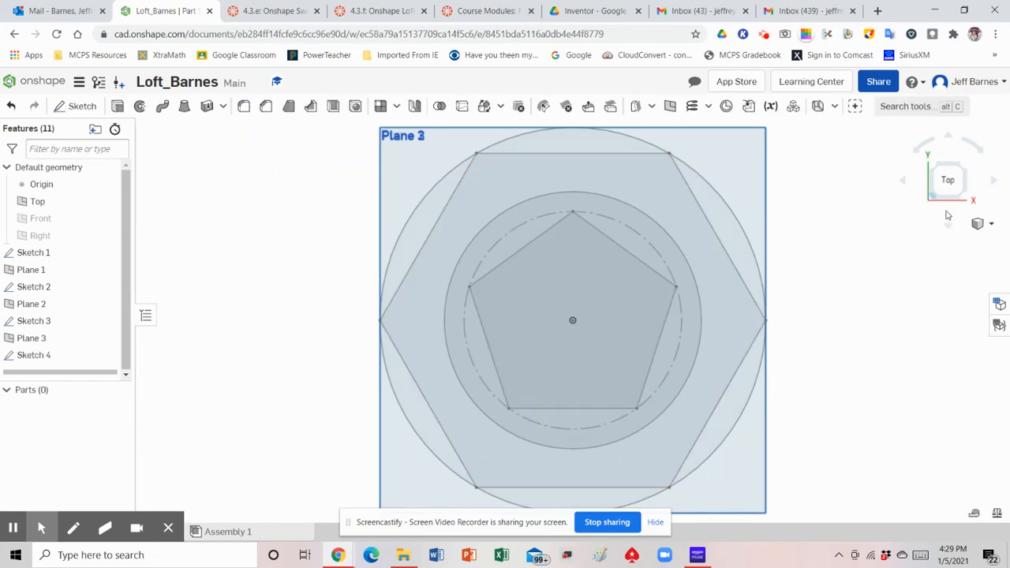
# - Loft a new solid from the base circle through the hexagon and the 4 in circle to the pentagon
pyautogui.click(984, 224)
pyautogui.click(925, 242)
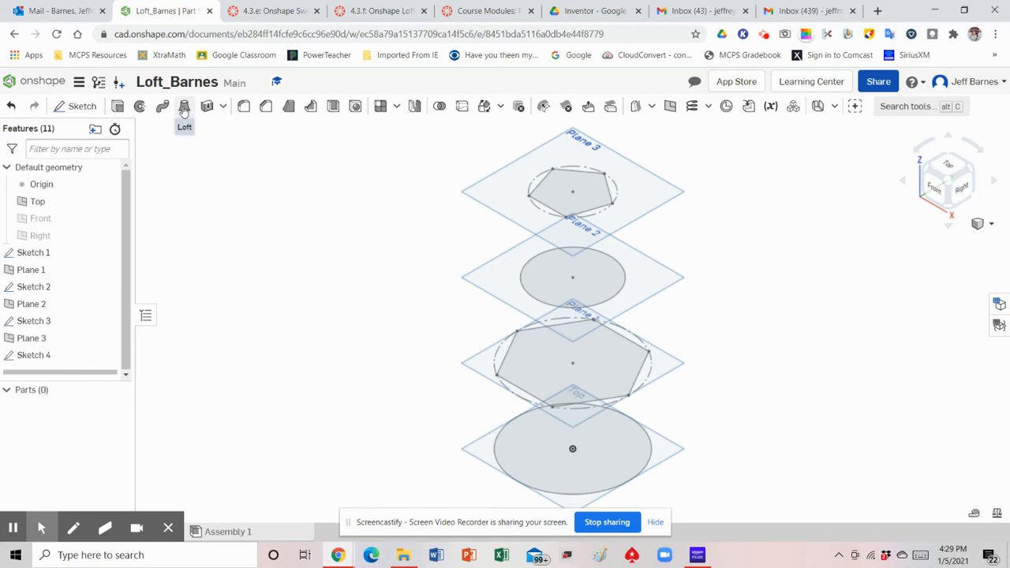
pyautogui.click(184, 108)
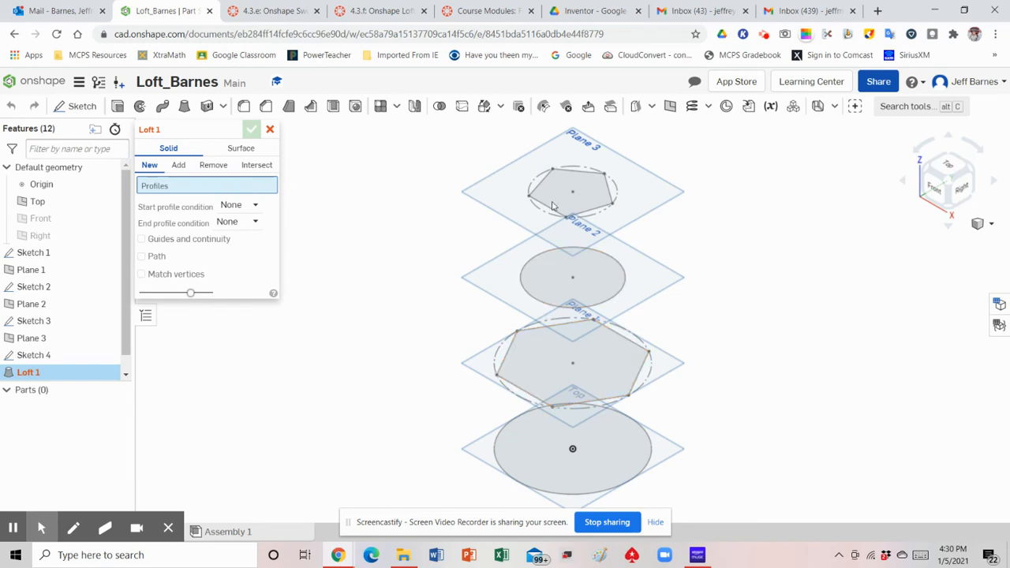
pyautogui.click(498, 464)
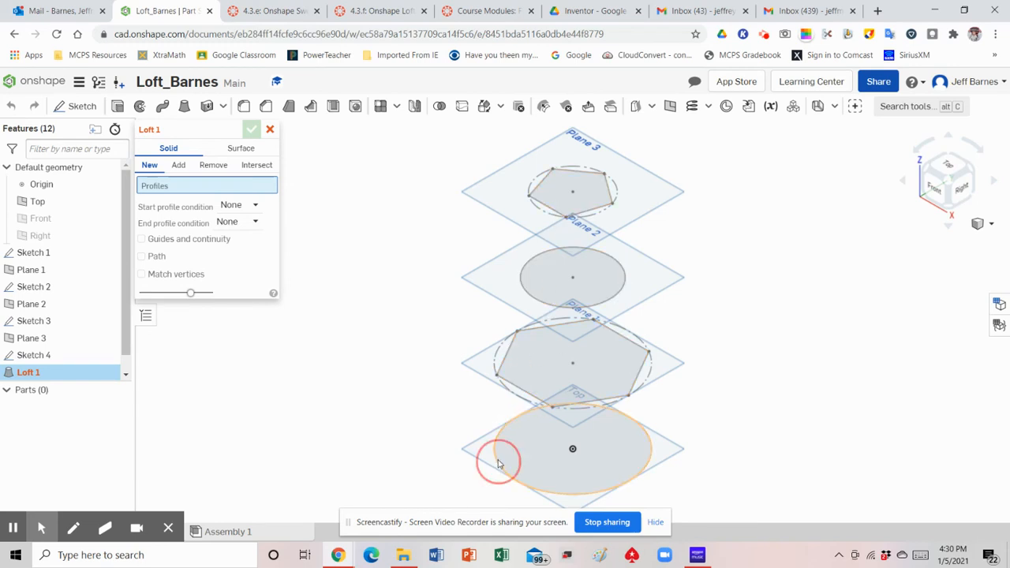
pyautogui.click(527, 390)
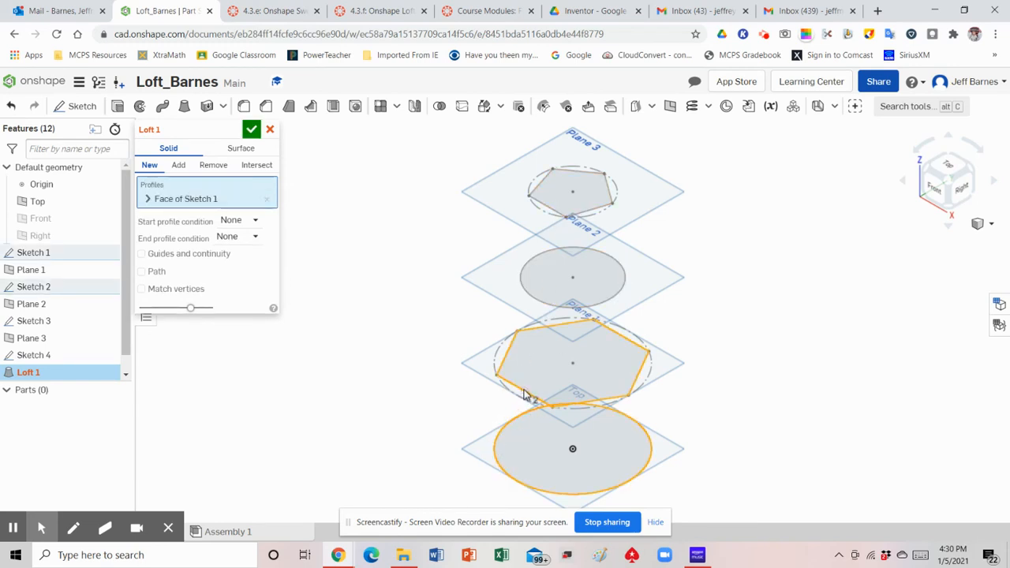
pyautogui.click(552, 306)
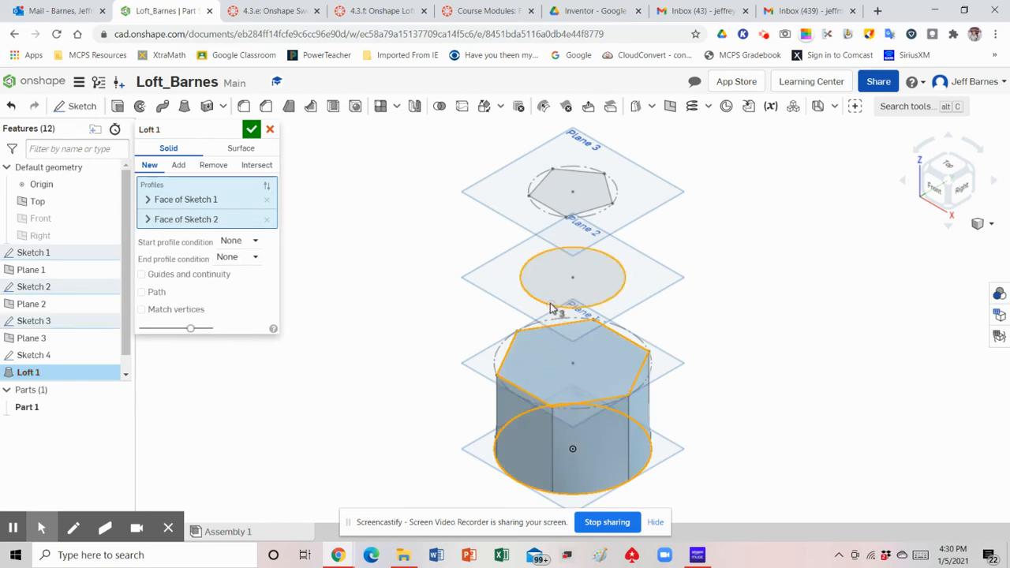
pyautogui.click(542, 211)
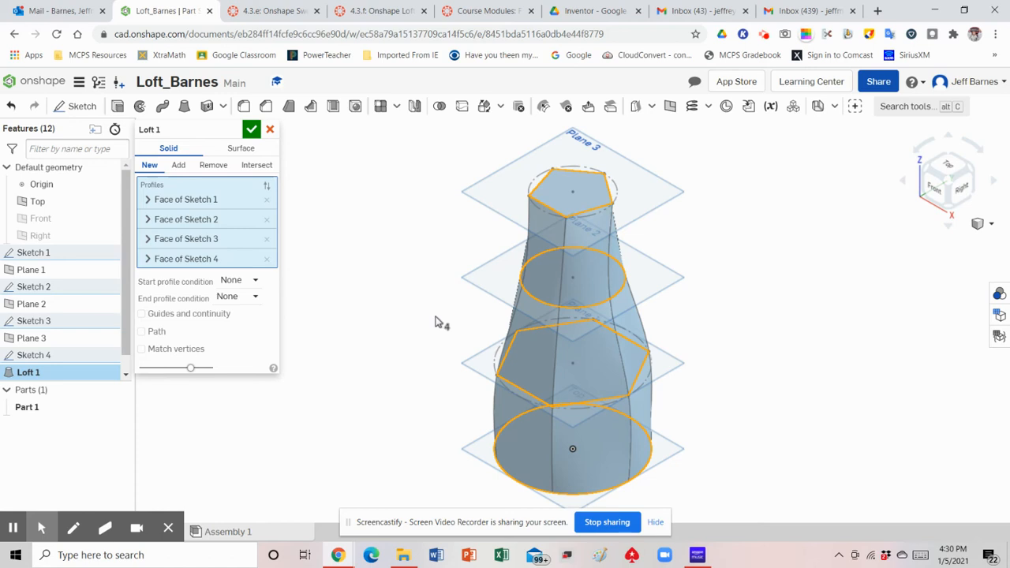
pyautogui.click(253, 132)
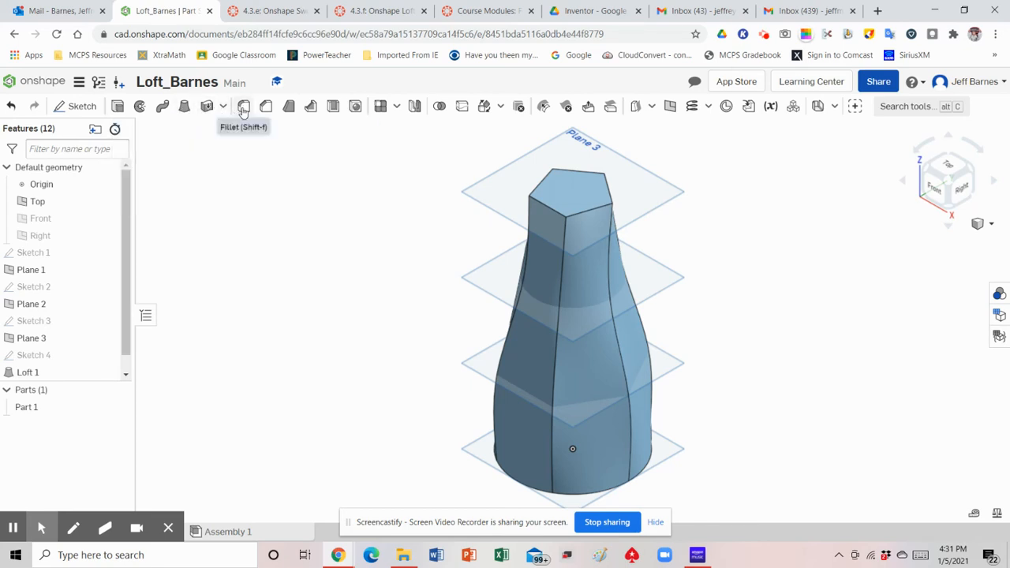
# - Fillet the edges of the loft's top pentagonal face and bottom circular face with a 1 in radius
pyautogui.click(244, 108)
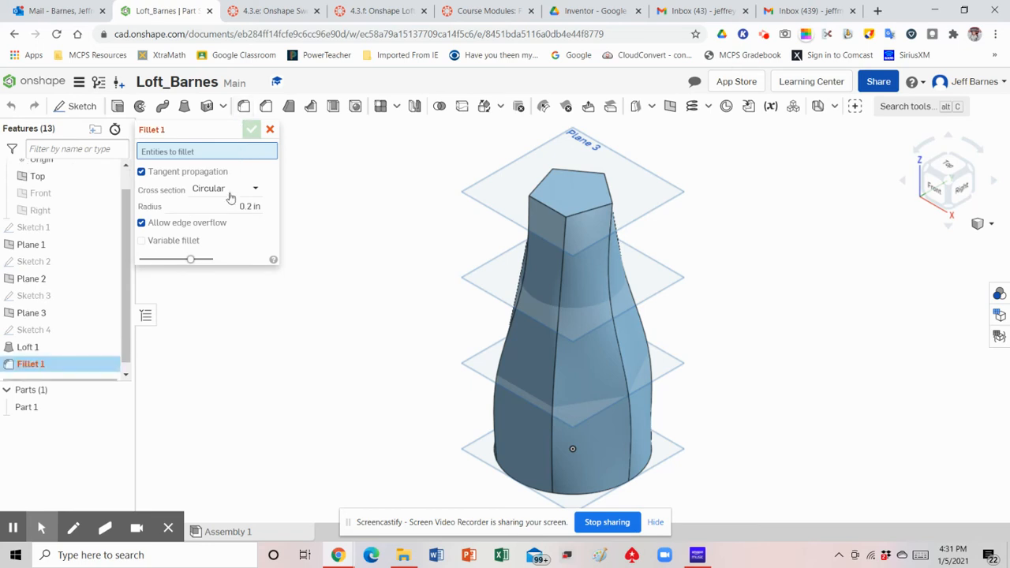
pyautogui.click(235, 206)
pyautogui.write('1')
pyautogui.click(573, 197)
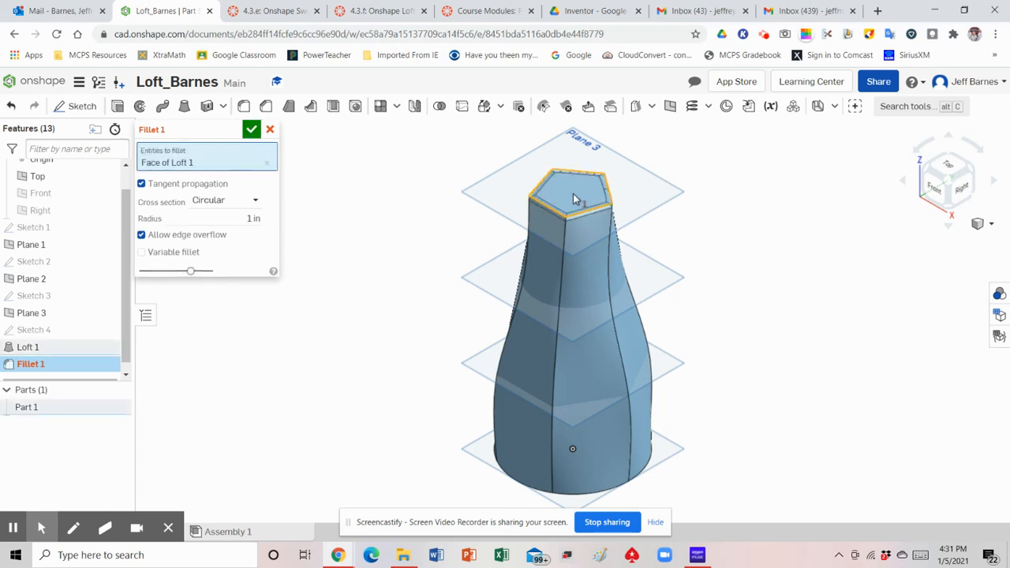
pyautogui.click(951, 211)
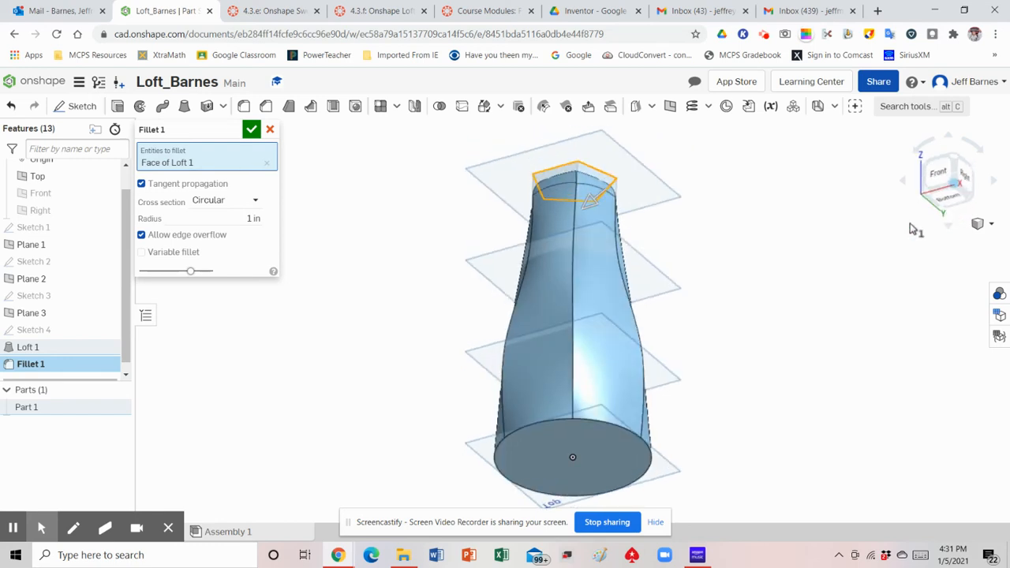
pyautogui.click(598, 453)
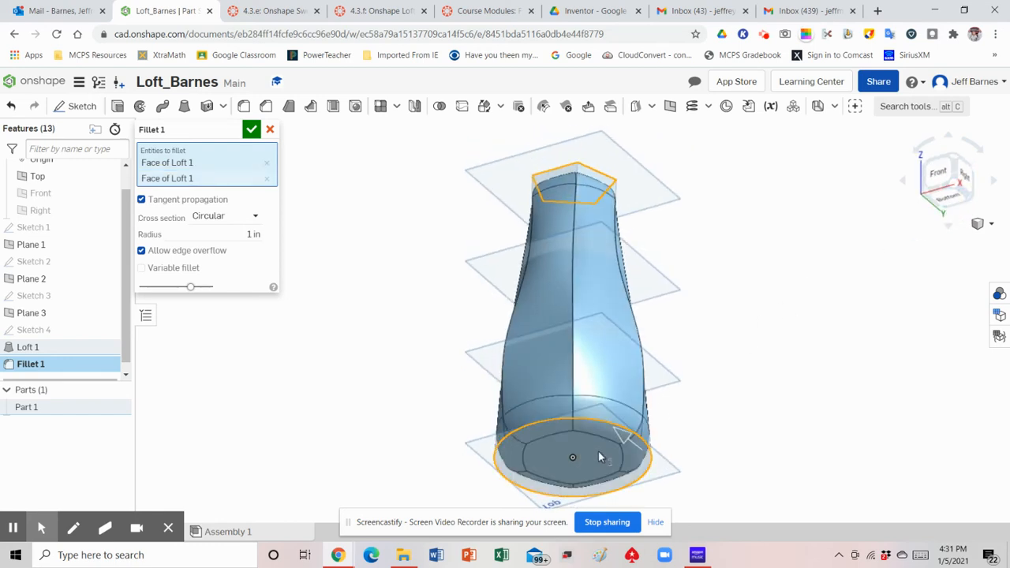
pyautogui.click(978, 224)
pyautogui.click(919, 240)
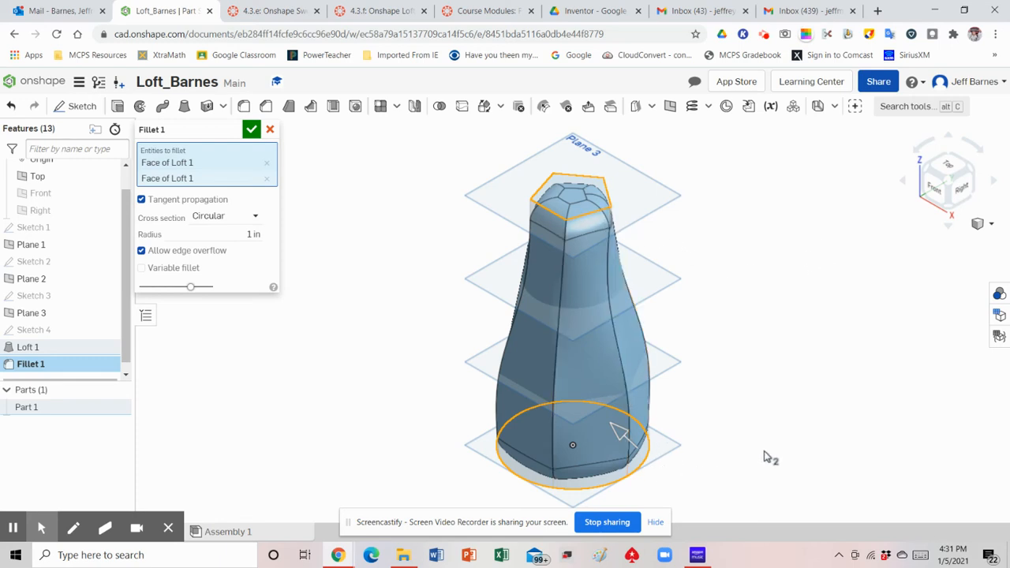
pyautogui.click(251, 130)
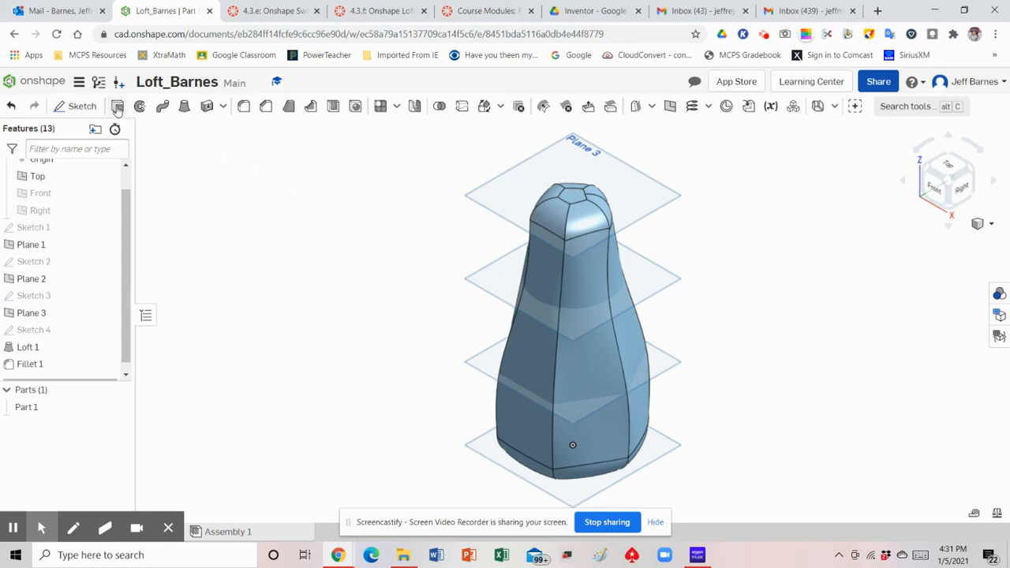
# - Extrude the small pentagonal face on top of the loft 1 in upward, adding it to the existing part
pyautogui.click(118, 106)
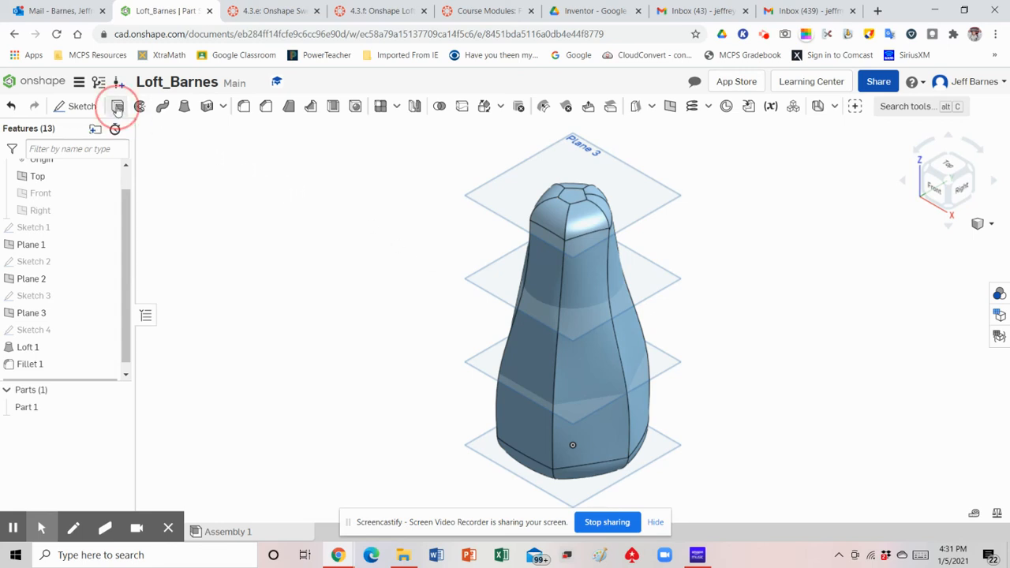
pyautogui.click(572, 201)
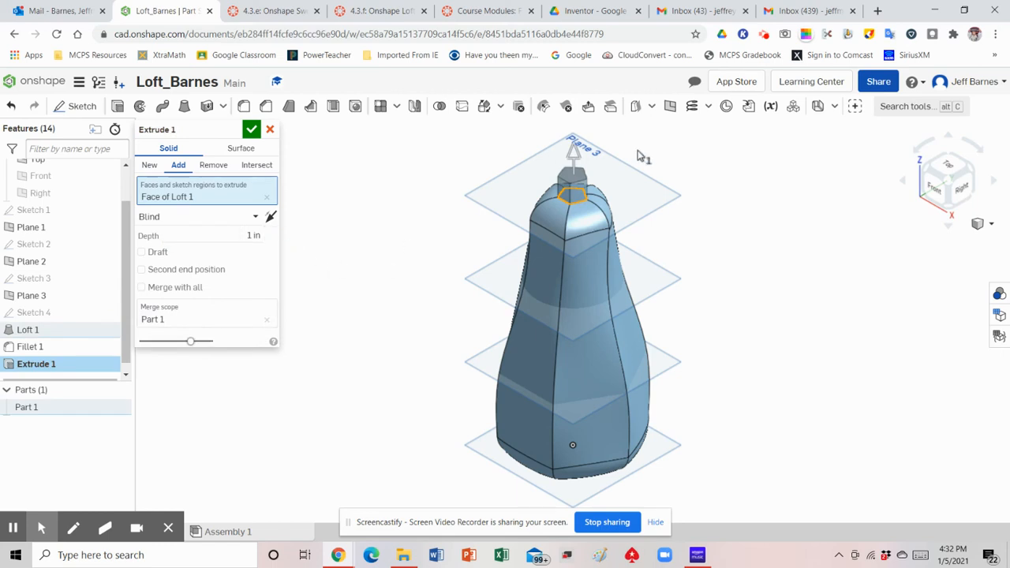
pyautogui.scroll(-2, 600, 170)
pyautogui.scroll(3, 586, 171)
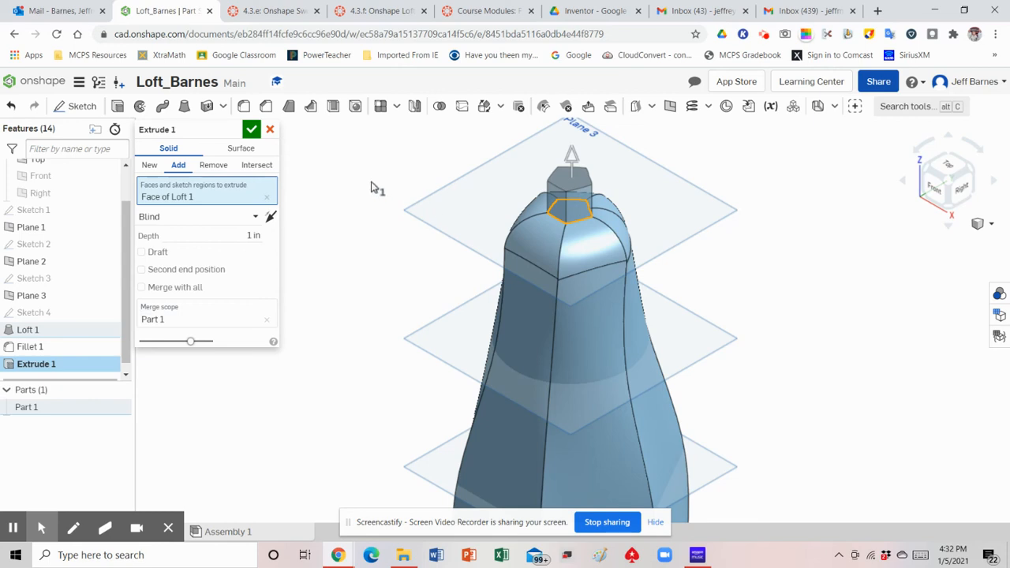
pyautogui.click(252, 130)
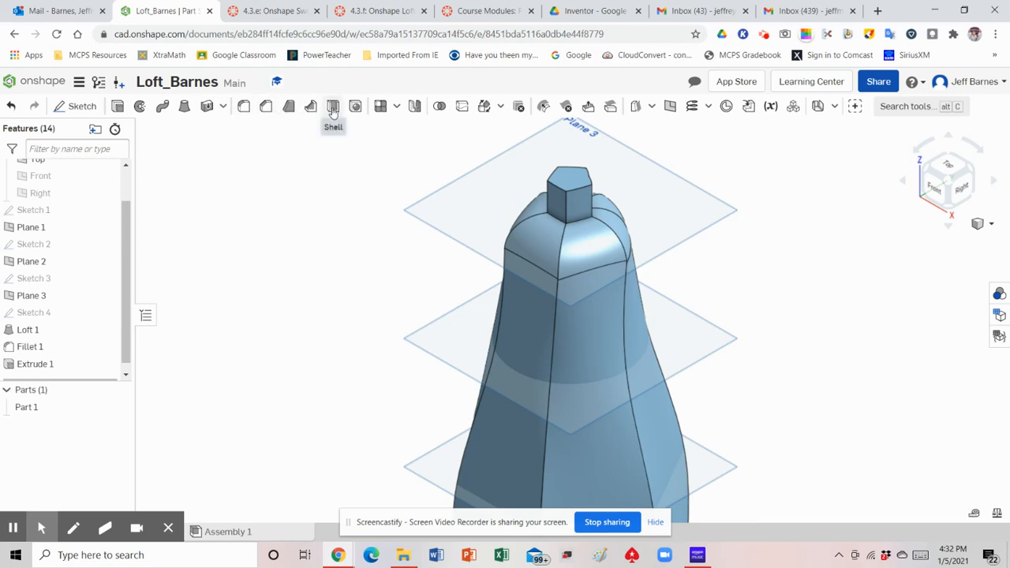
# - Shell the part to a 0.2 in thickness, removing the top face of the pentagonal neck
pyautogui.click(333, 109)
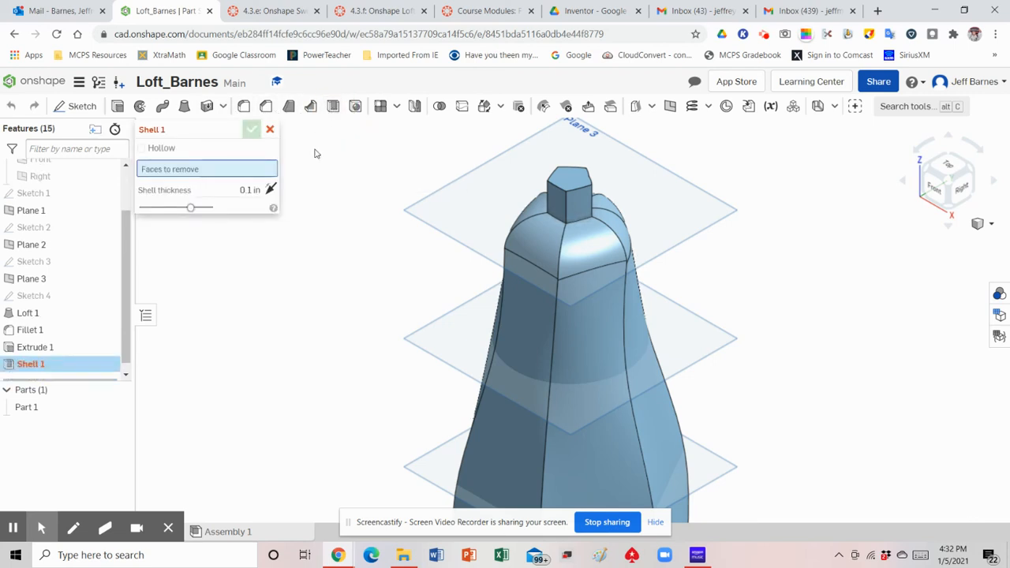
pyautogui.click(250, 190)
pyautogui.press('BackSpace')
pyautogui.click(566, 182)
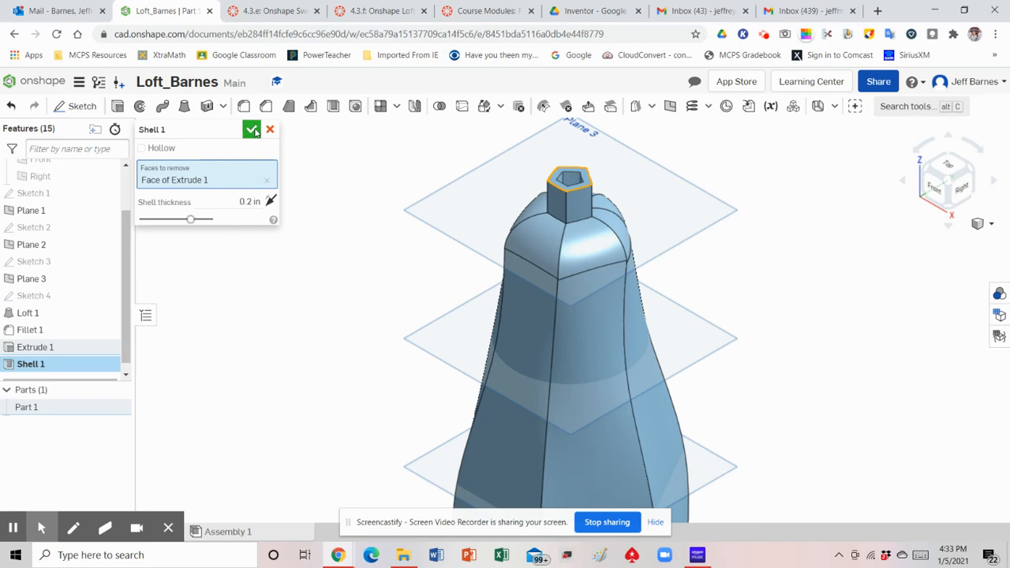
pyautogui.click(251, 130)
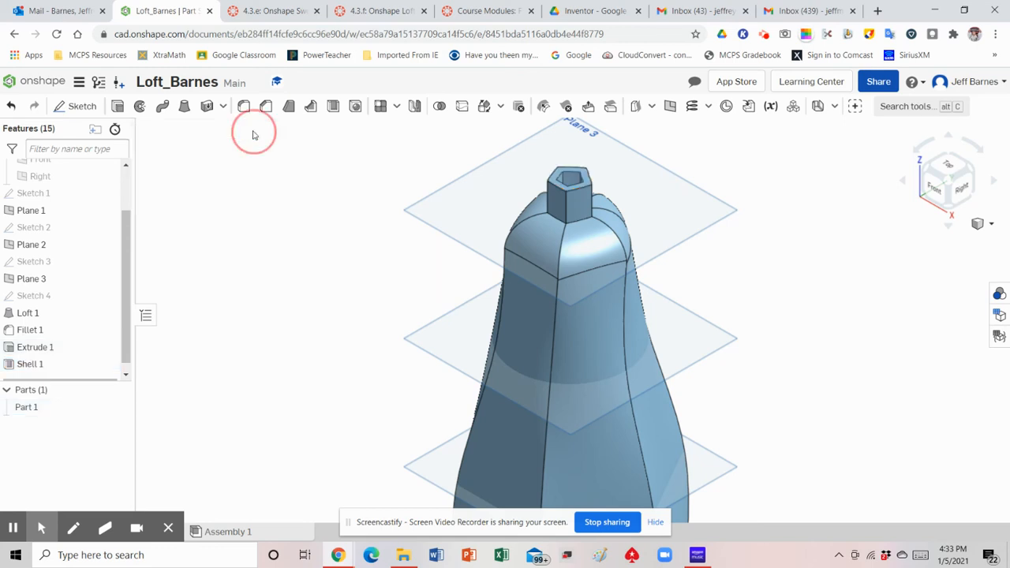
# - Fillet the five outer top edges of the pentagonal neck with a circular radius smaller than the default
pyautogui.moveTo(640, 185)
pyautogui.mouseDown(button='right')
pyautogui.moveTo(656, 226)
pyautogui.moveTo(643, 242)
pyautogui.moveTo(638, 219)
pyautogui.moveTo(649, 218)
pyautogui.moveTo(638, 212)
pyautogui.moveTo(645, 239)
pyautogui.moveTo(652, 226)
pyautogui.moveTo(645, 195)
pyautogui.mouseUp(button='right')
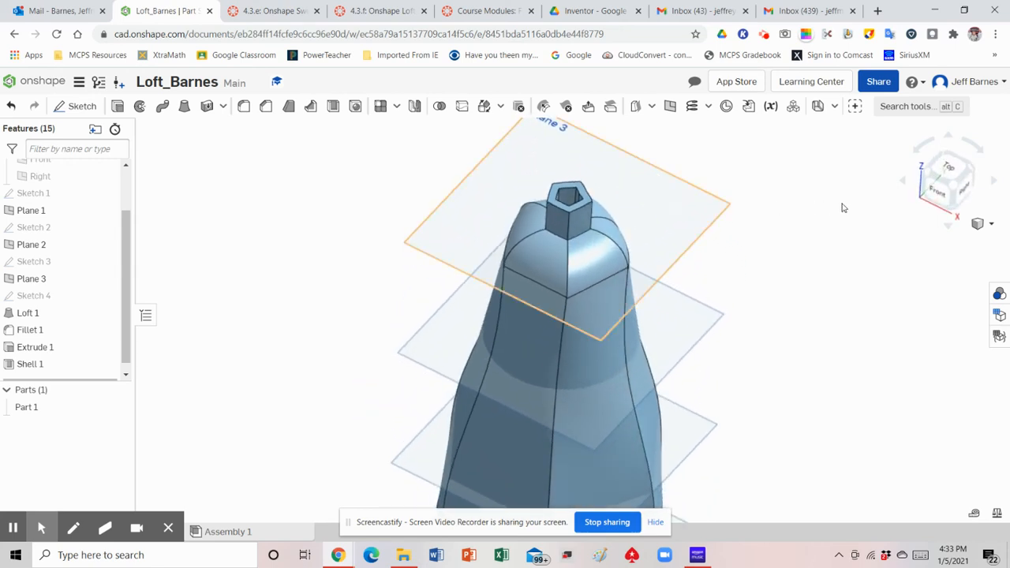
pyautogui.click(979, 225)
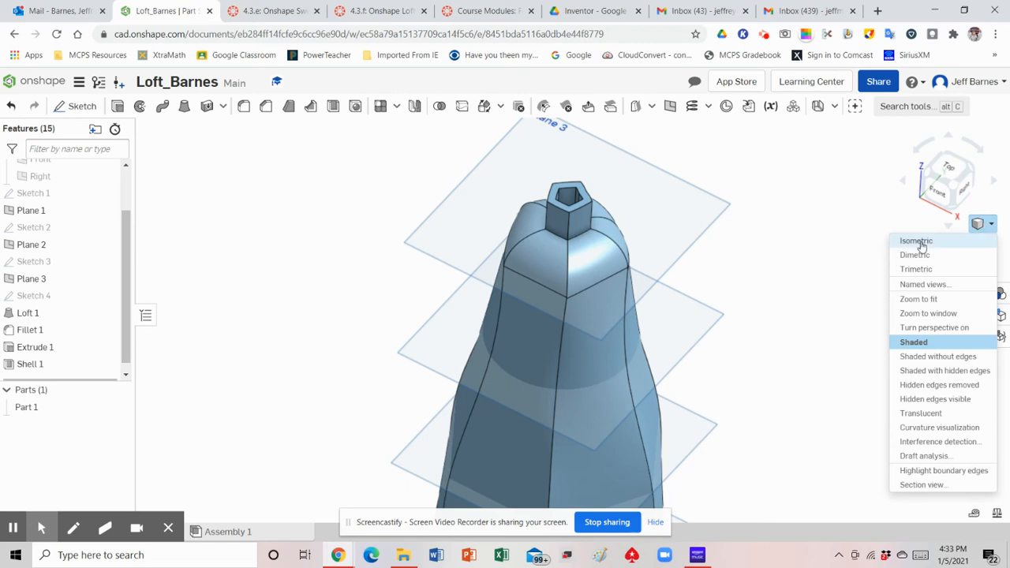
pyautogui.click(917, 240)
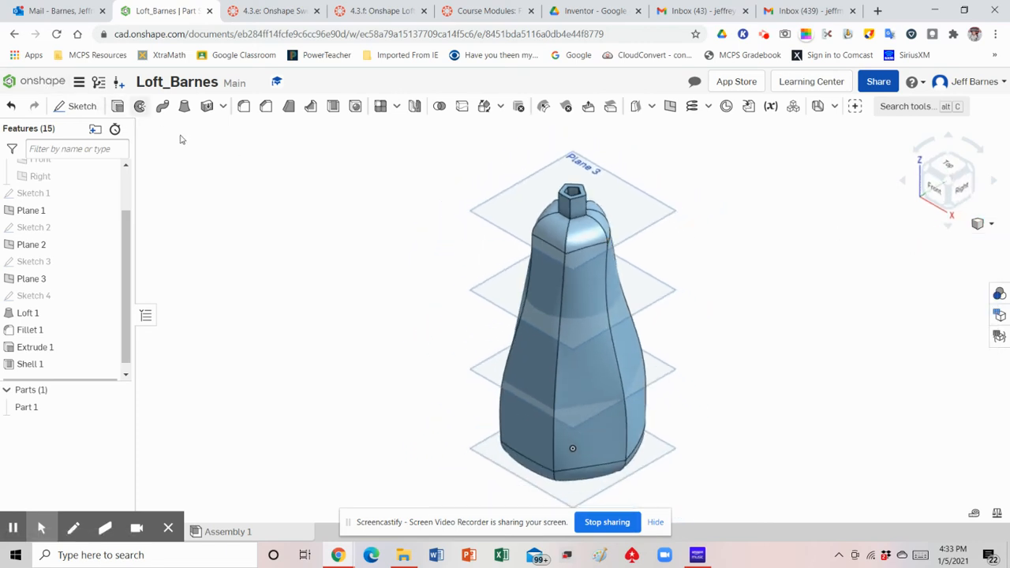
pyautogui.click(243, 107)
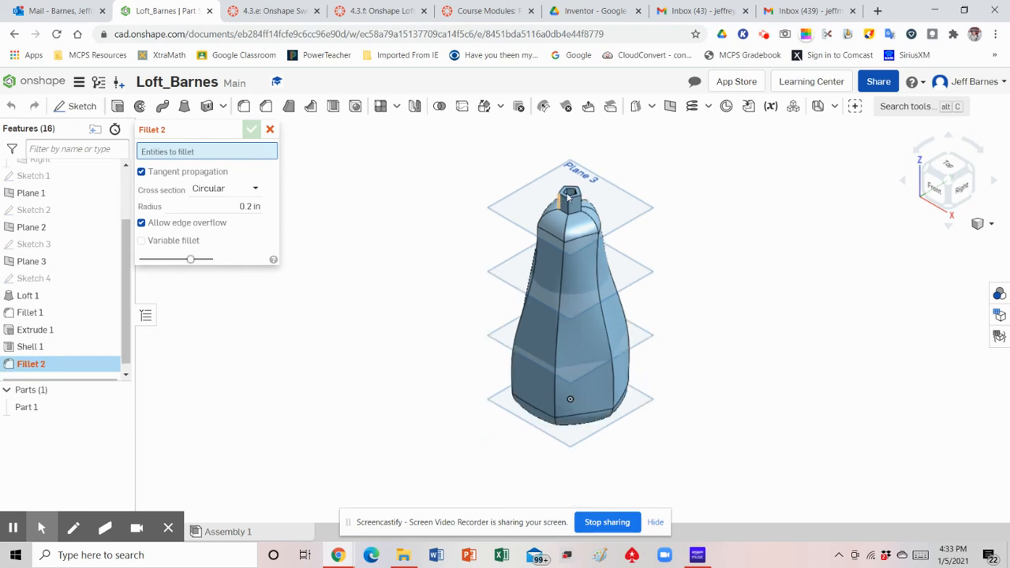
pyautogui.scroll(4, 561, 203)
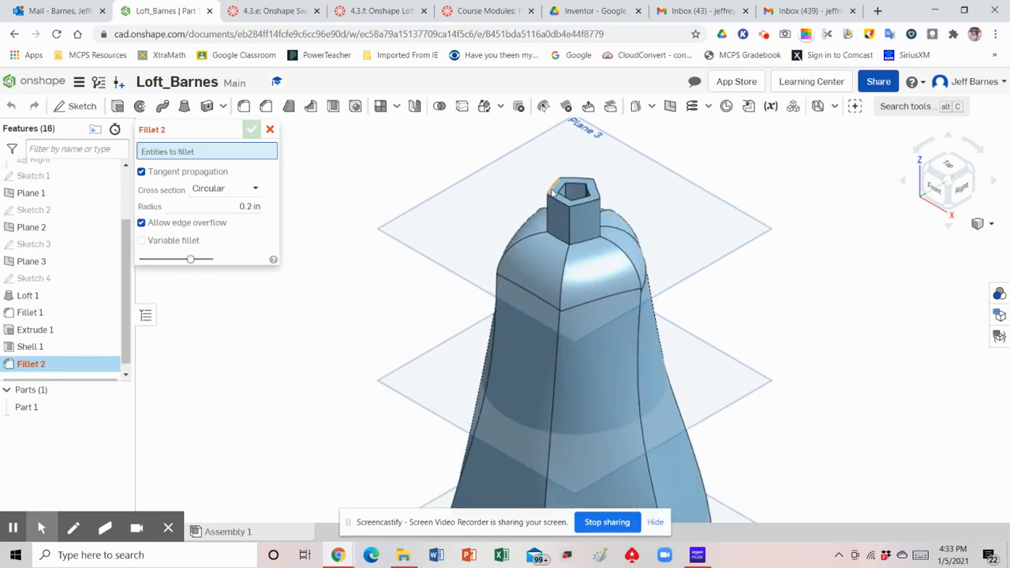
pyautogui.click(557, 205)
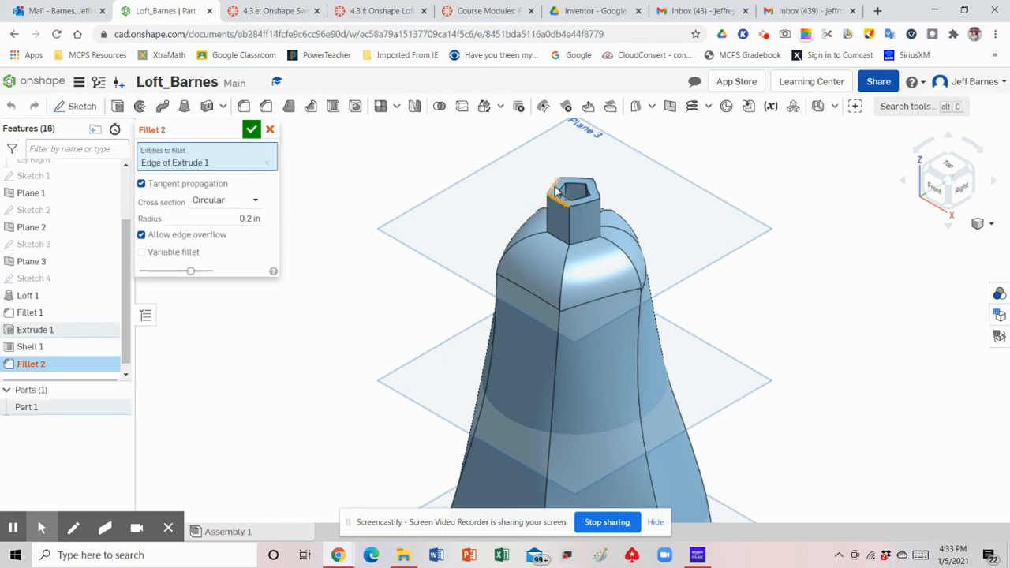
pyautogui.click(579, 182)
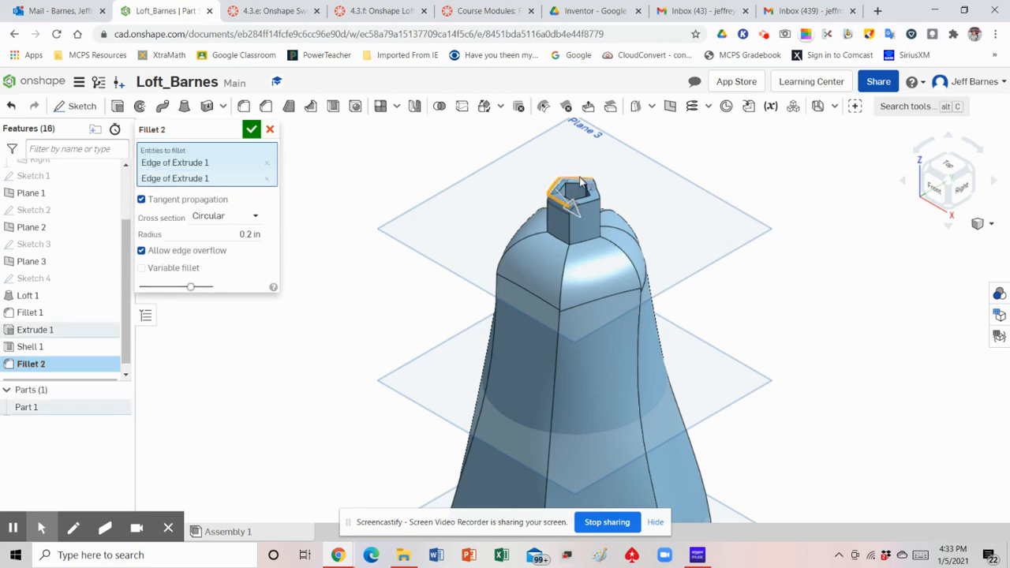
pyautogui.click(585, 186)
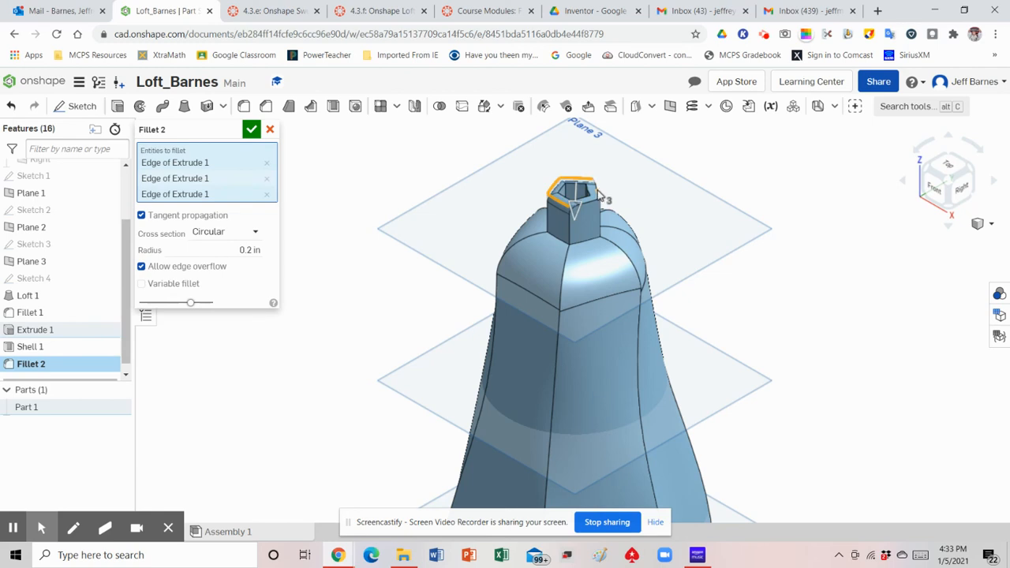
pyautogui.scroll(3, 598, 193)
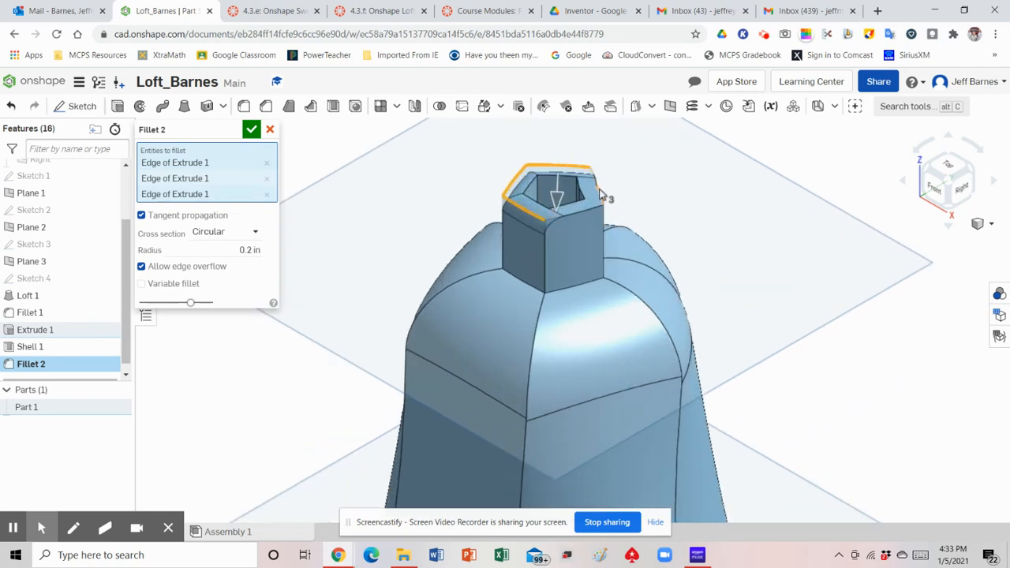
pyautogui.click(598, 193)
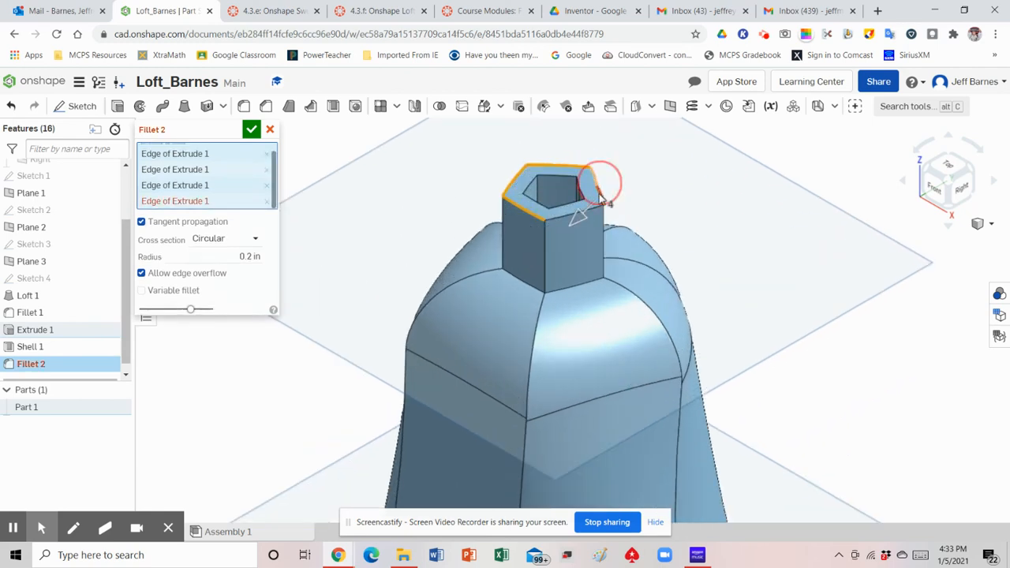
pyautogui.click(575, 218)
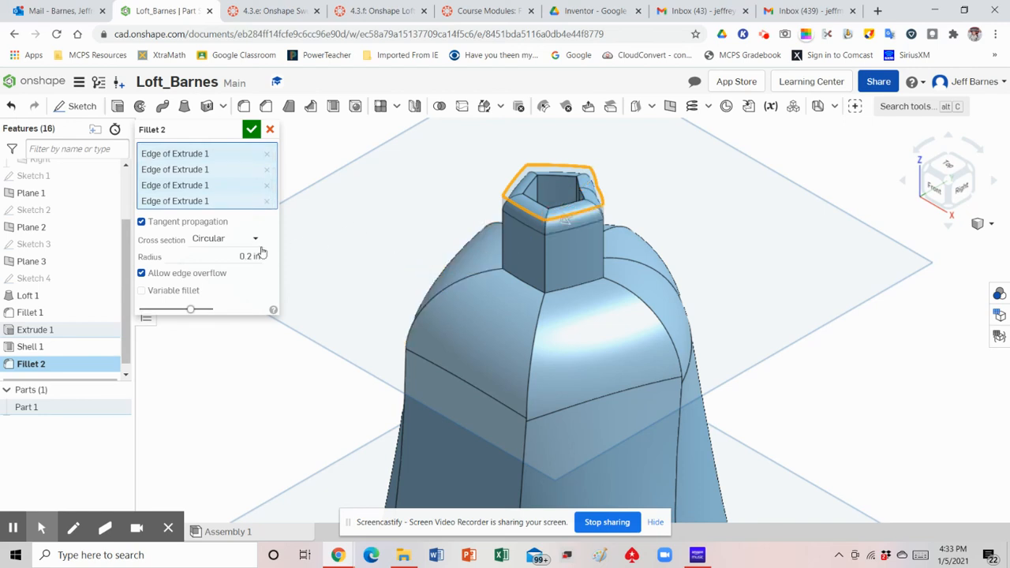
pyautogui.click(240, 256)
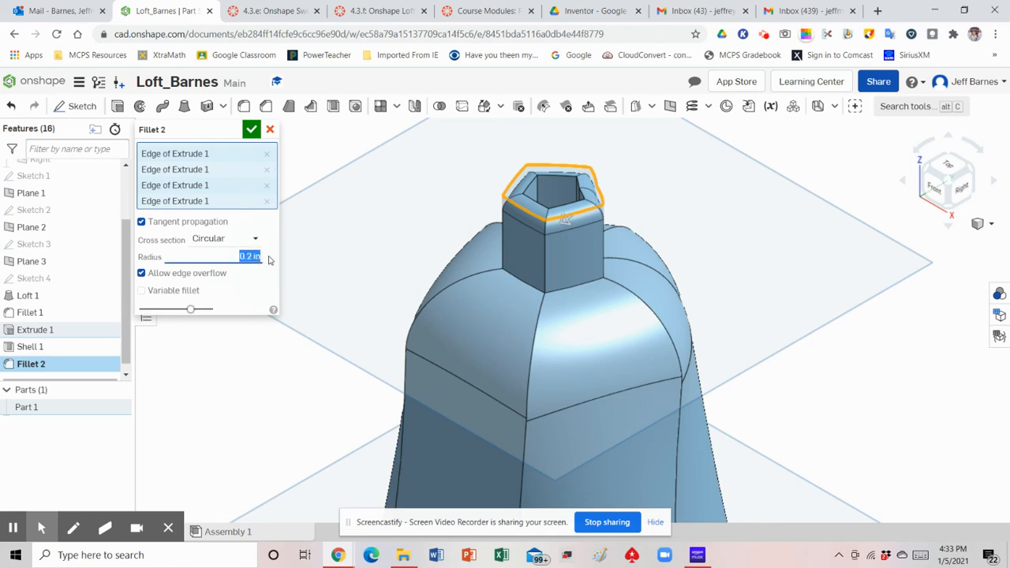
pyautogui.write('1')
pyautogui.click(251, 131)
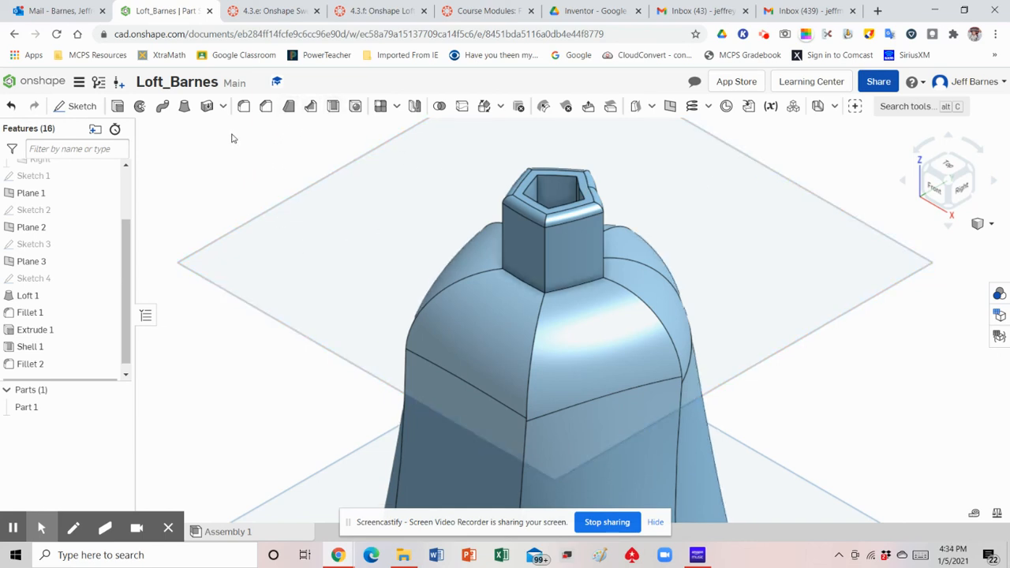
# - Fillet the five vertical inside edges of the neck opening with a 0.2 in radius
pyautogui.click(243, 107)
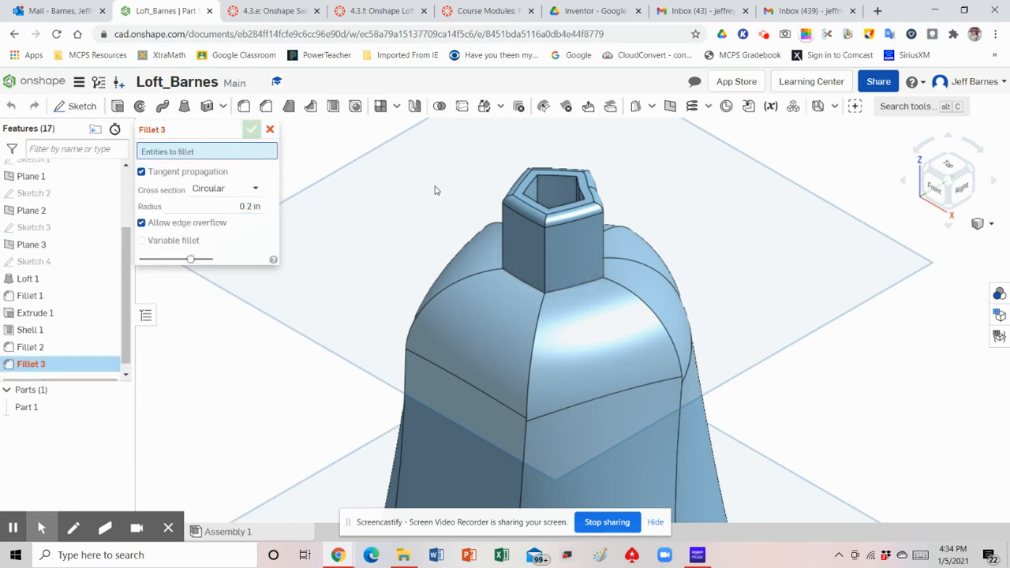
pyautogui.click(537, 189)
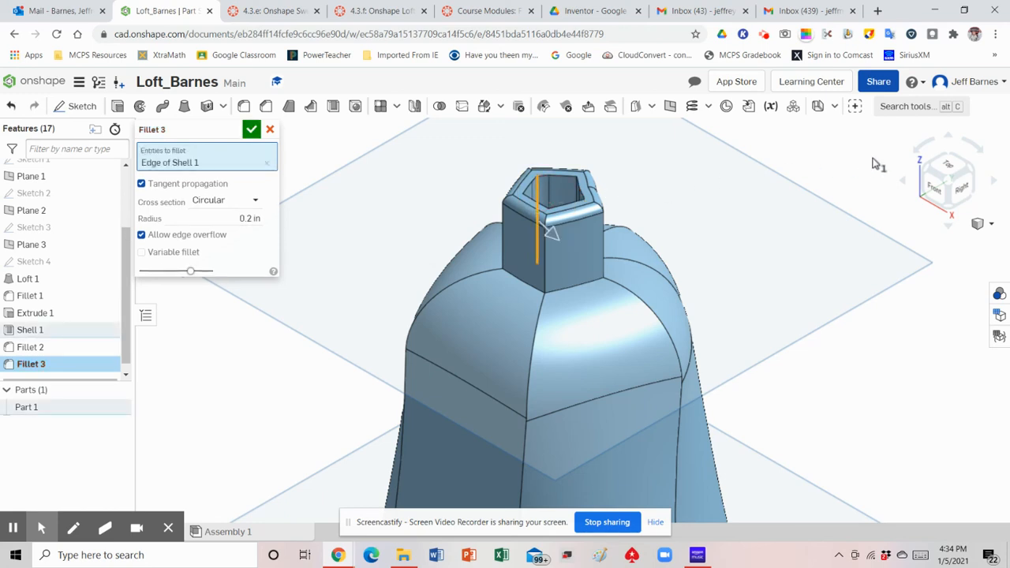
pyautogui.click(972, 174)
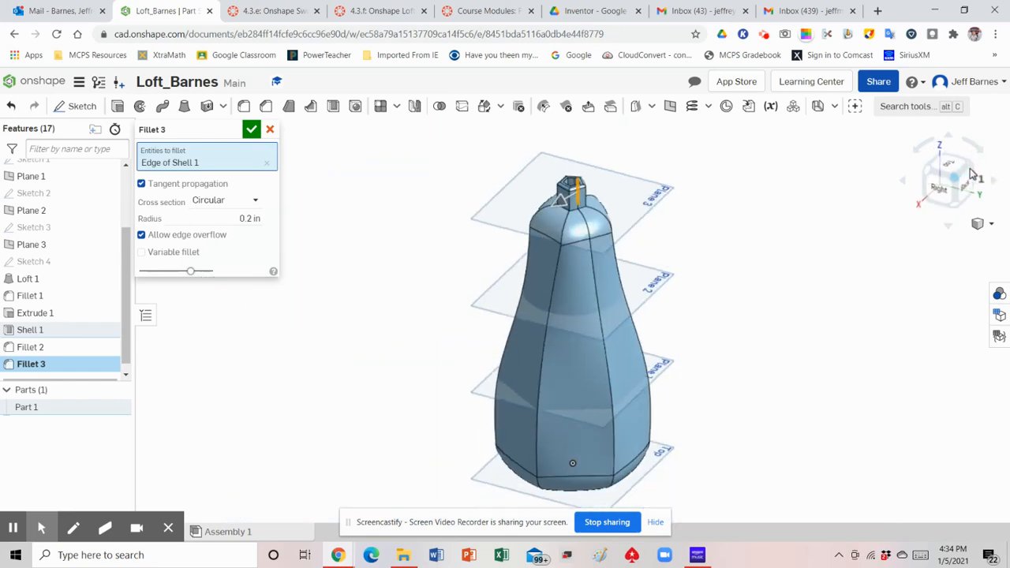
pyautogui.scroll(5, 567, 184)
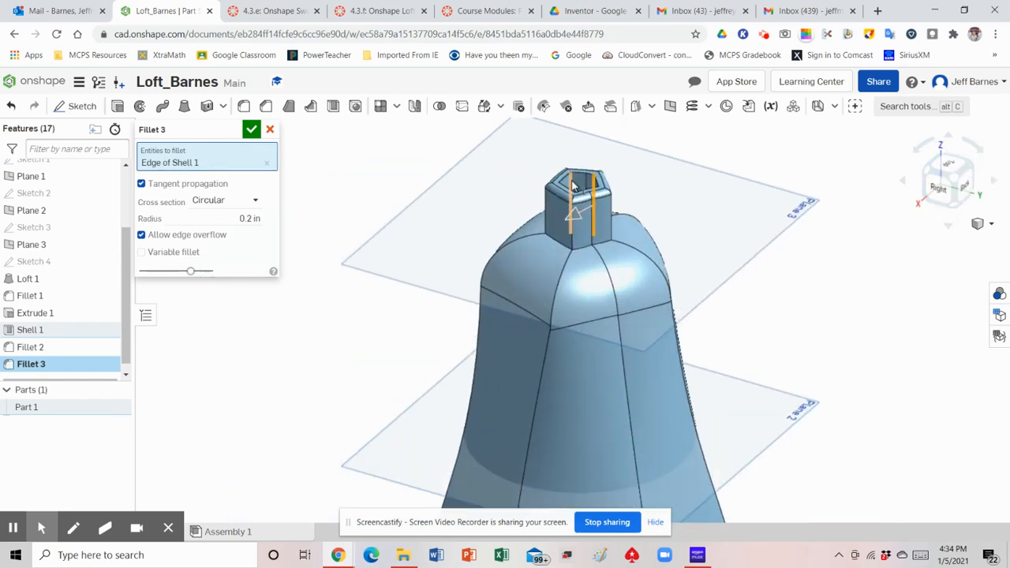
pyautogui.click(570, 185)
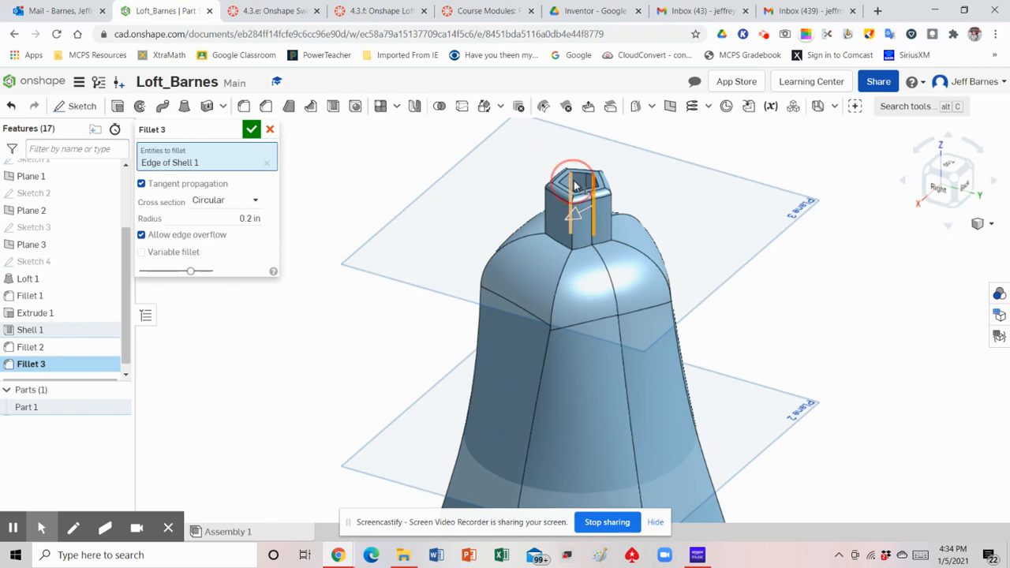
pyautogui.click(971, 164)
pyautogui.scroll(5, 565, 188)
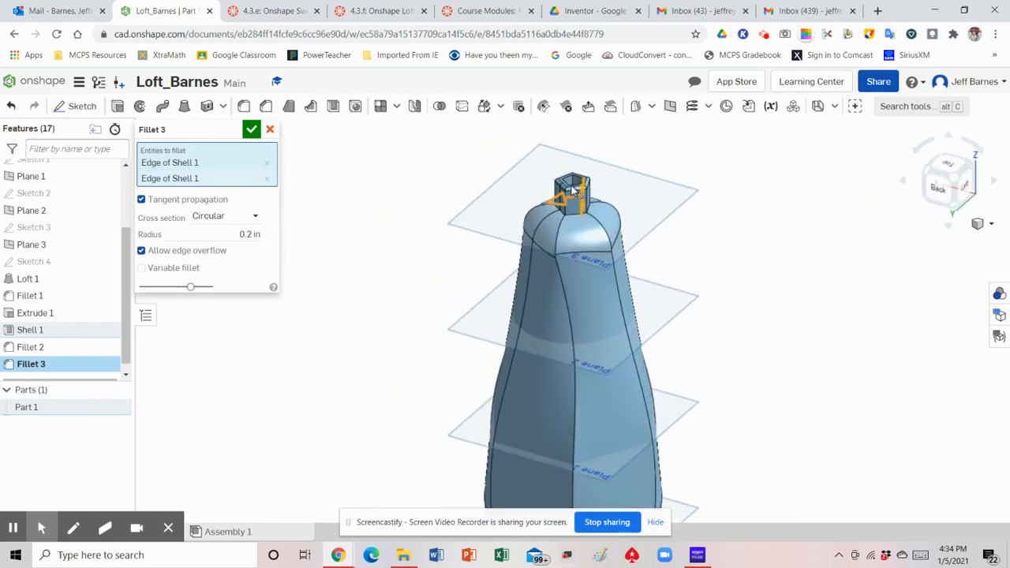
pyautogui.click(970, 170)
pyautogui.scroll(5, 575, 187)
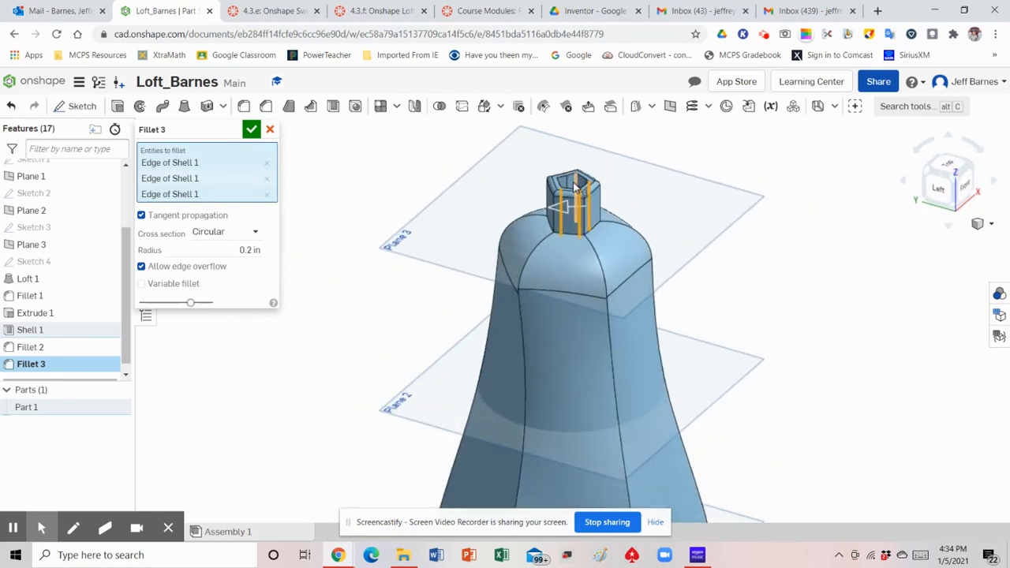
pyautogui.click(577, 186)
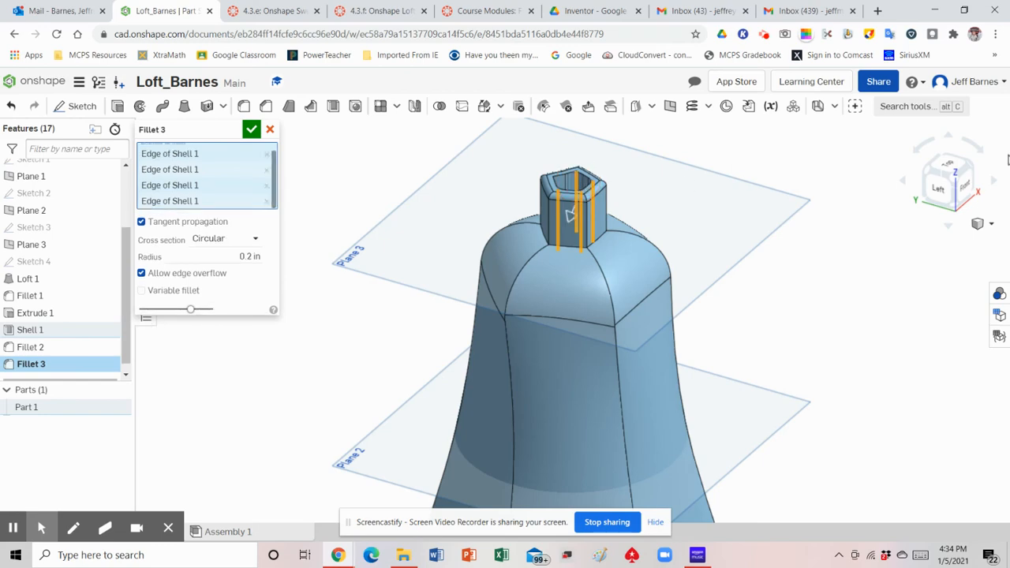
pyautogui.click(973, 172)
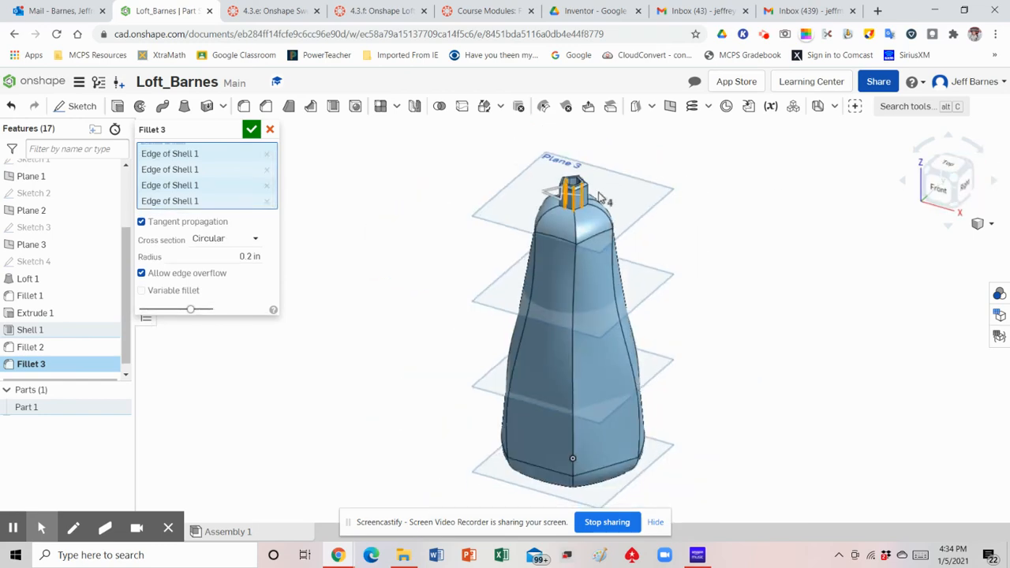
pyautogui.scroll(5, 568, 187)
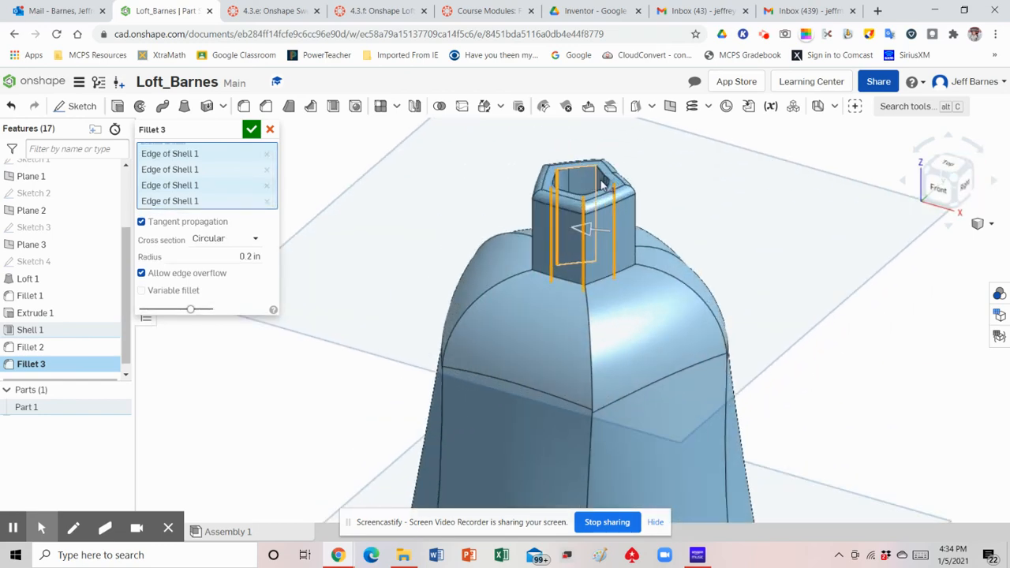
pyautogui.click(597, 180)
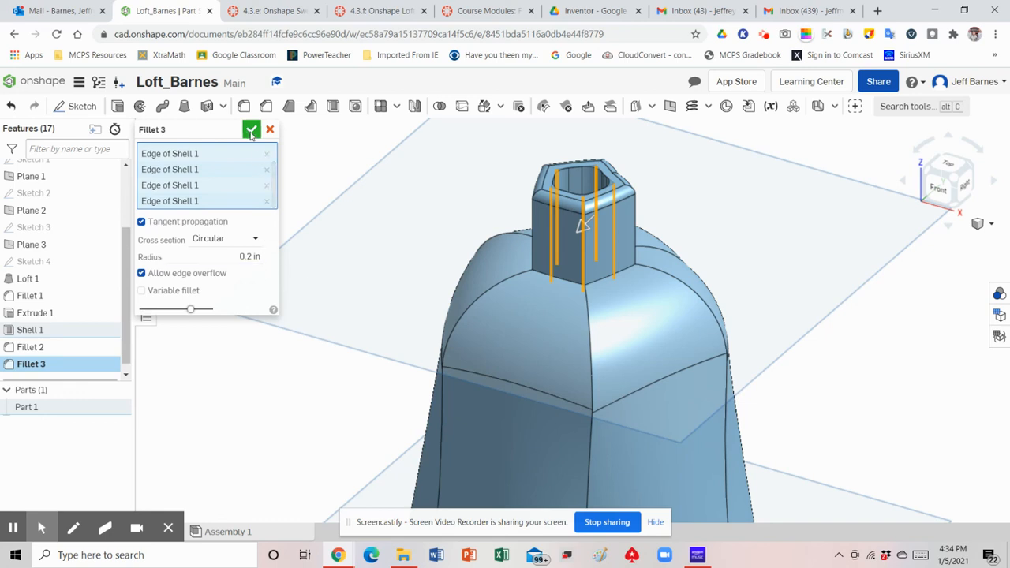
pyautogui.click(249, 131)
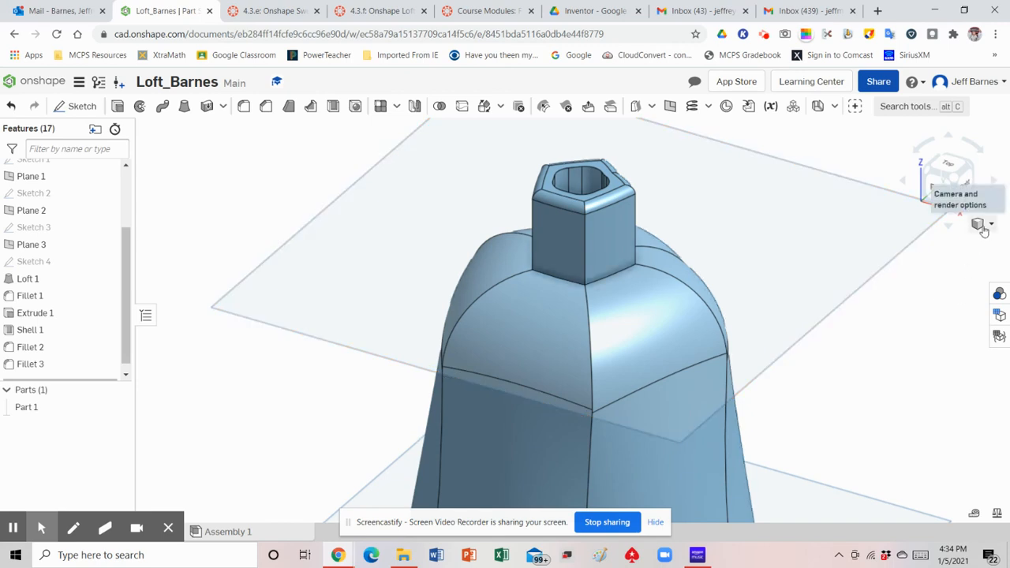
# - Show the whole bottle in isometric view and hide Plane 1, Plane 2, Plane 3 and the Top plane
pyautogui.click(978, 226)
pyautogui.click(915, 241)
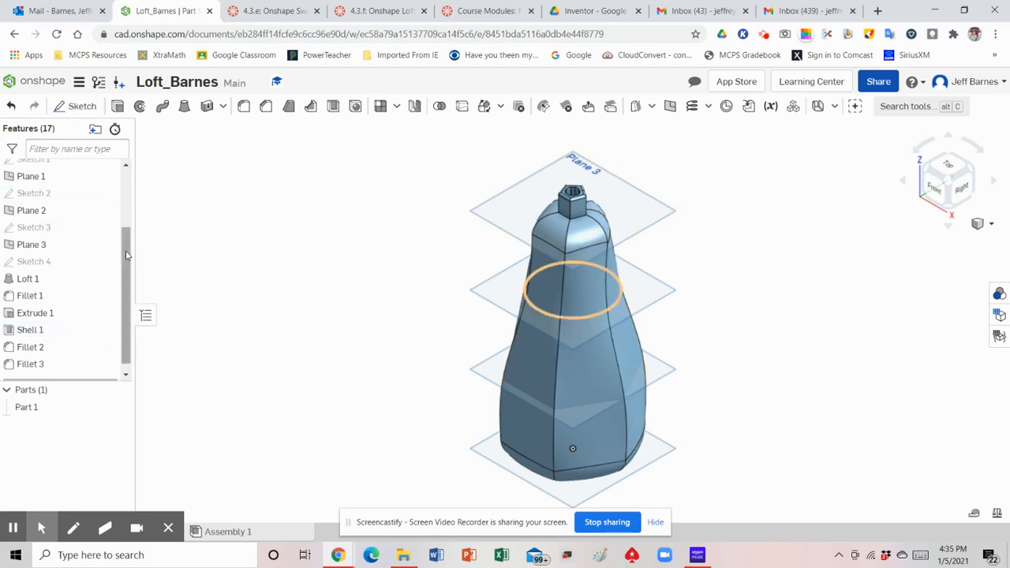
pyautogui.moveTo(125, 256); pyautogui.dragTo(123, 236)
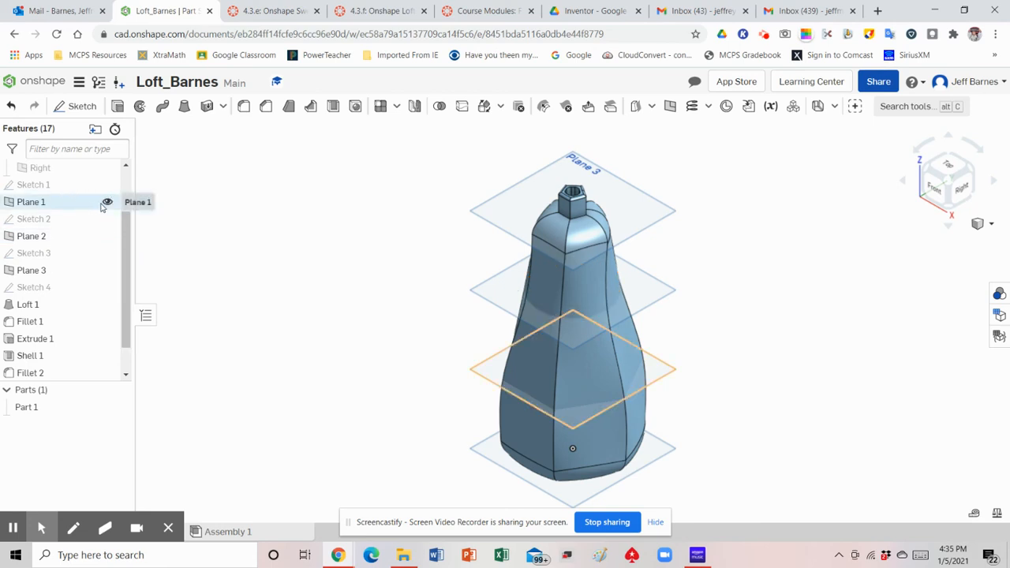
pyautogui.click(107, 202)
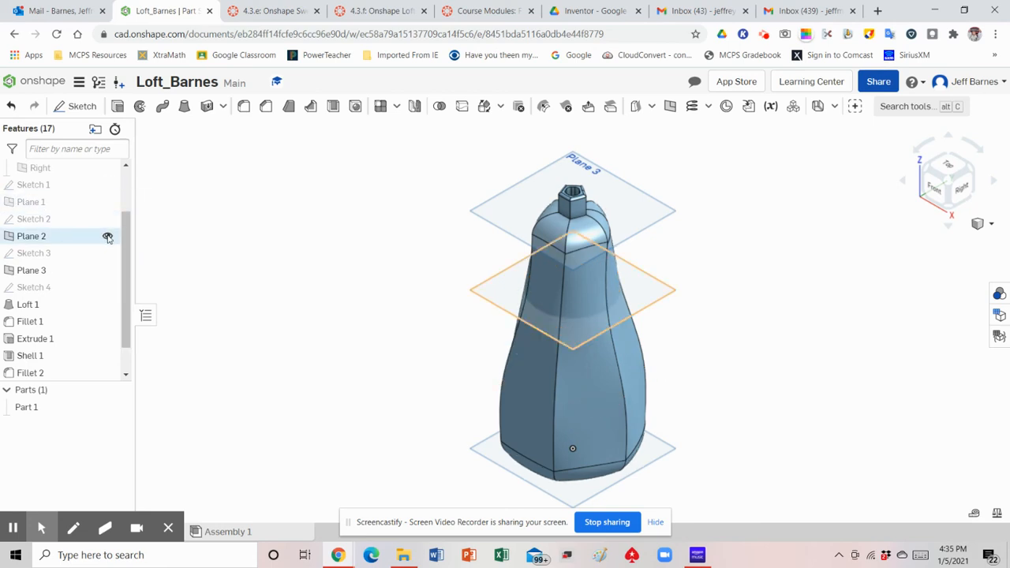
pyautogui.click(107, 236)
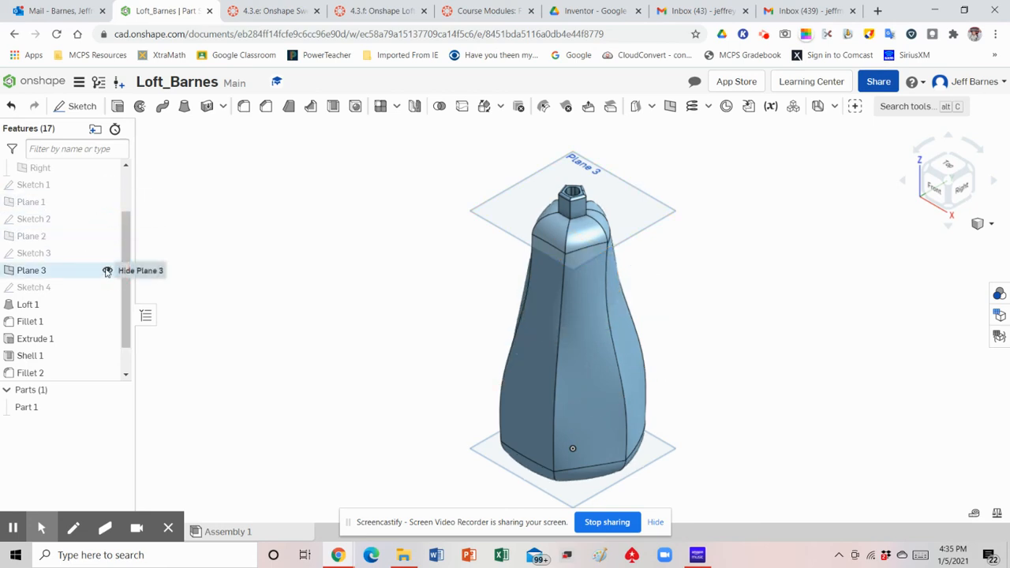
pyautogui.click(107, 271)
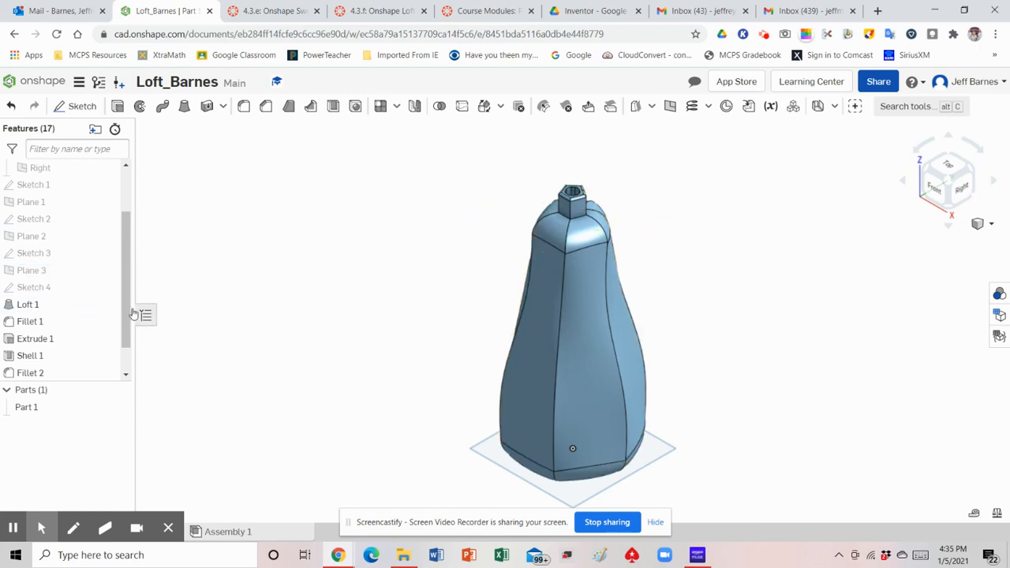
pyautogui.scroll(3, 124, 298)
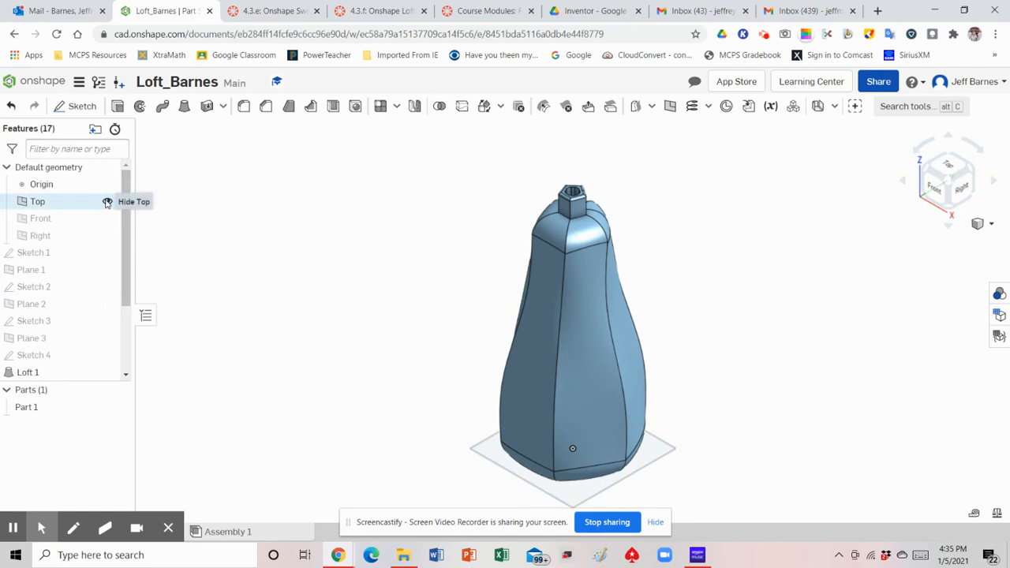
pyautogui.click(107, 203)
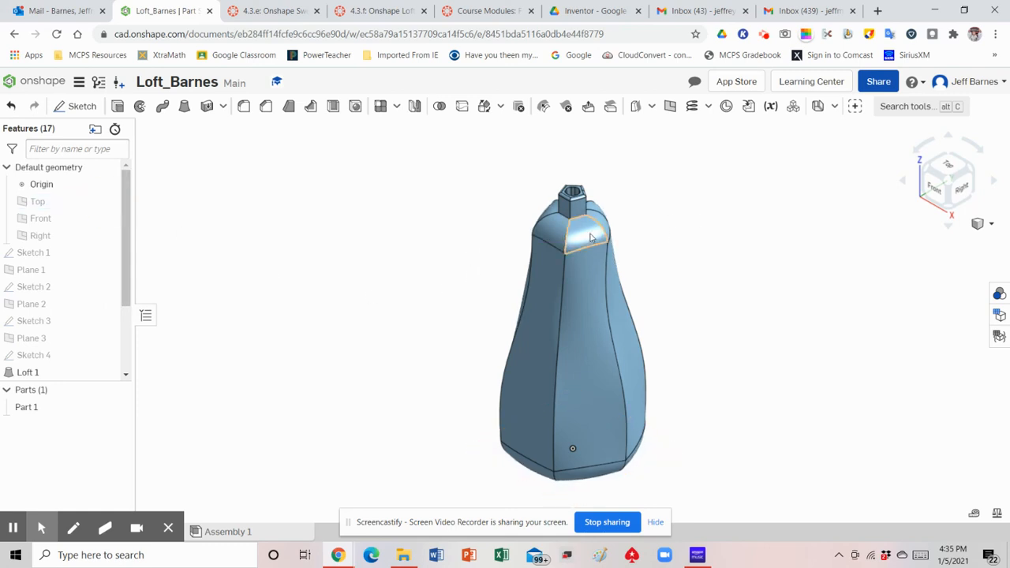
# - Inspect the bottle's neck and shoulder up close, and restore the isometric view of the whole model
pyautogui.scroll(5, 594, 239)
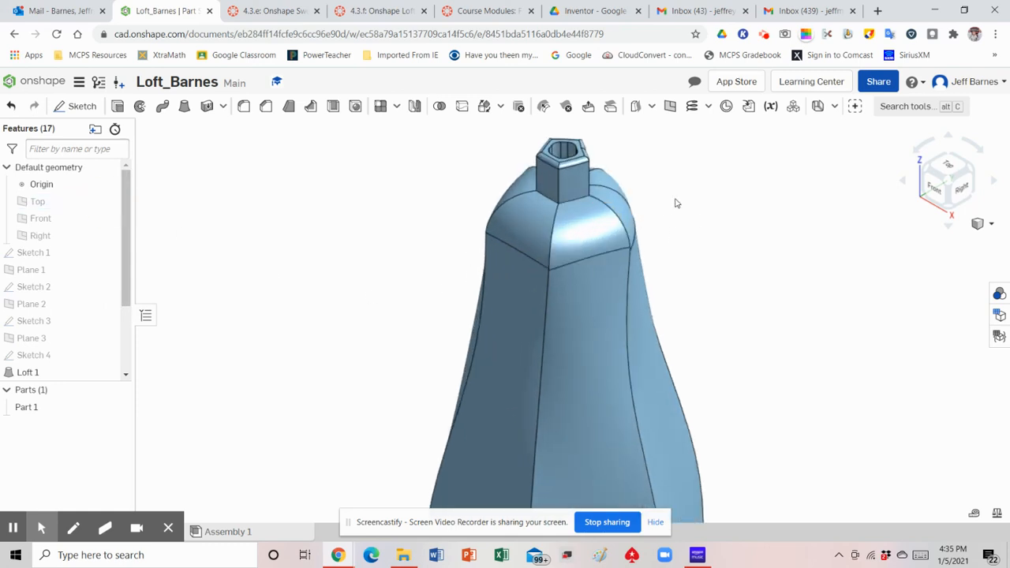
pyautogui.moveTo(674, 202)
pyautogui.mouseDown(button='right')
pyautogui.moveTo(675, 261)
pyautogui.moveTo(673, 187)
pyautogui.moveTo(642, 203)
pyautogui.moveTo(669, 195)
pyautogui.mouseUp(button='right')
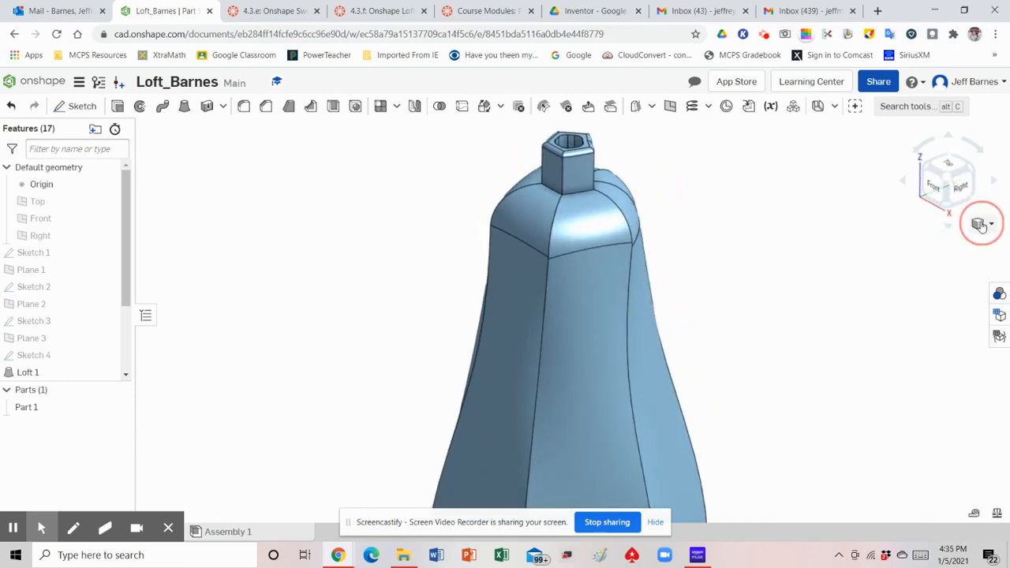
pyautogui.click(979, 223)
pyautogui.click(900, 240)
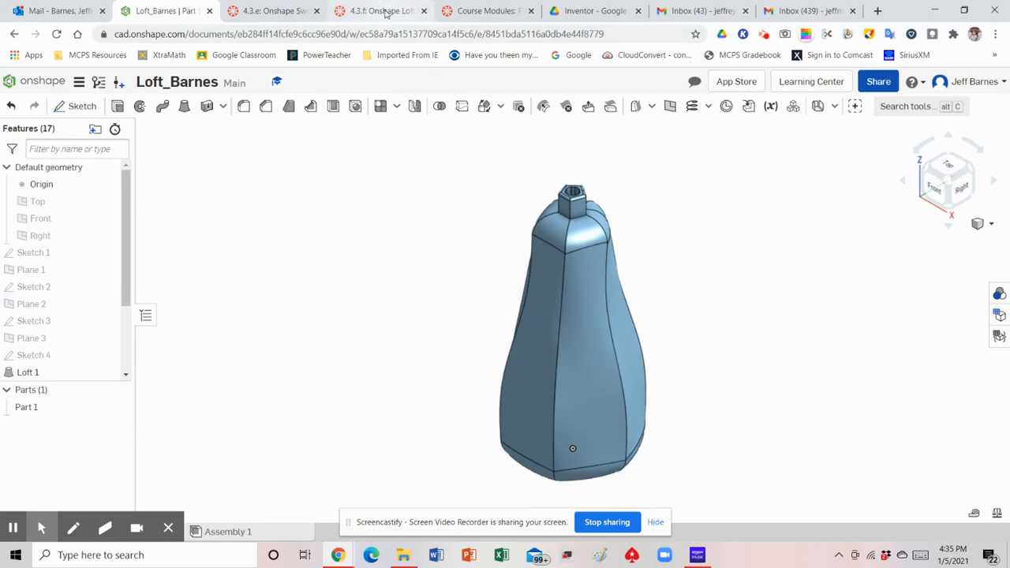
# - Switch to the 4.3.f Onshape Loft assignment page and review the objectives and procedure of the Loft feature tutorial
pyautogui.click(384, 12)
pyautogui.scroll(10, 617, 306)
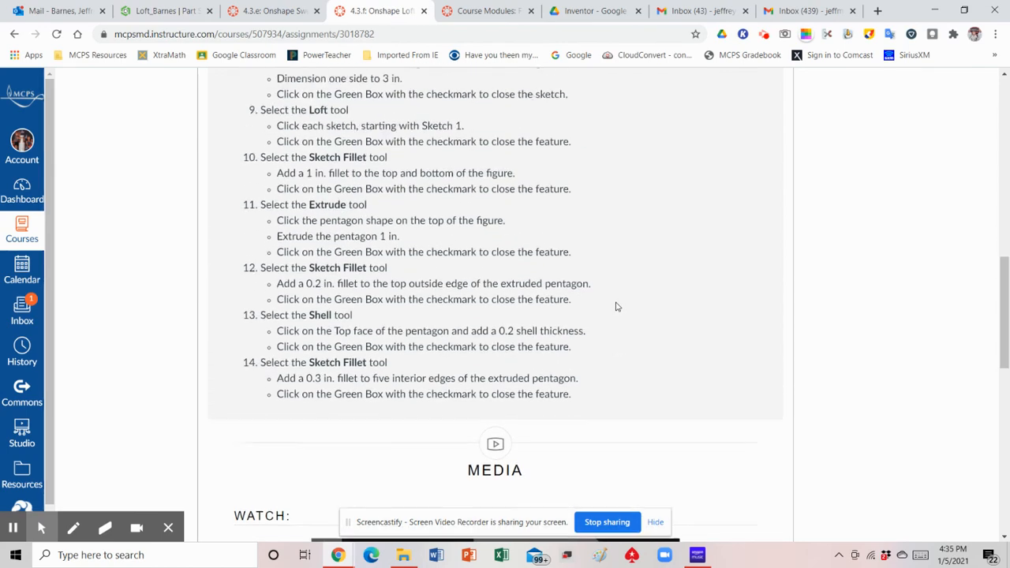
pyautogui.scroll(2, 617, 307)
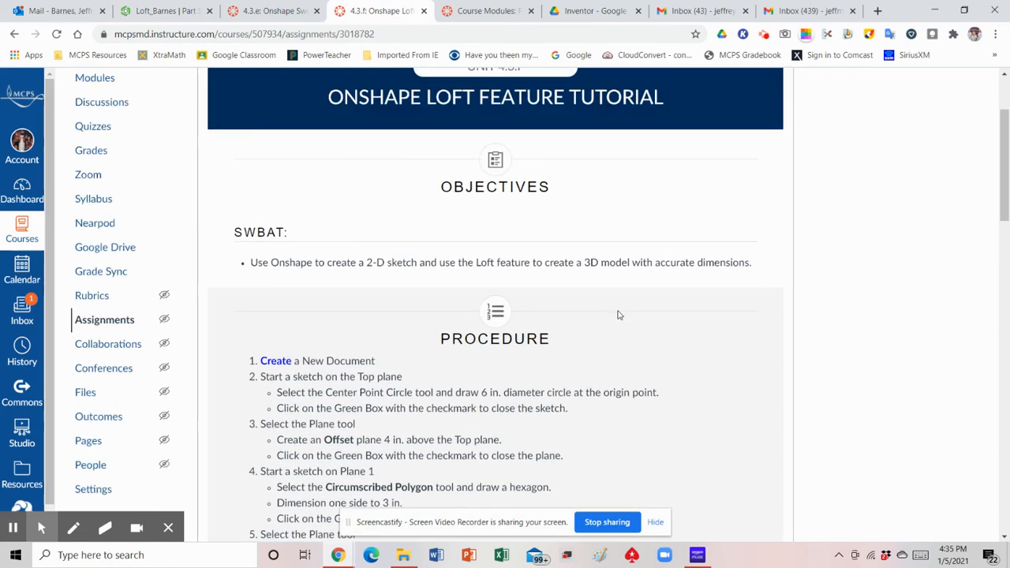
pyautogui.scroll(-2, 619, 315)
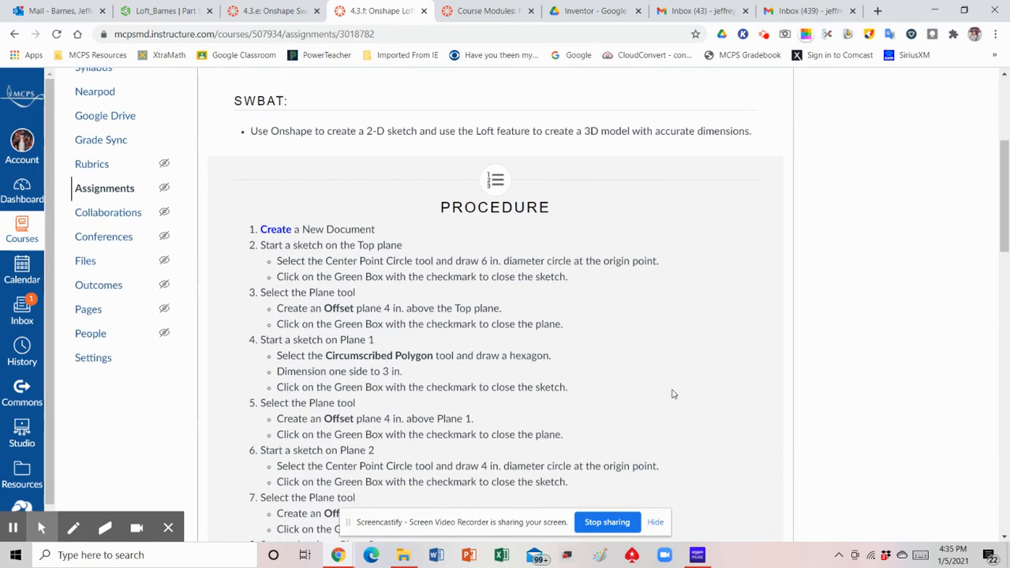